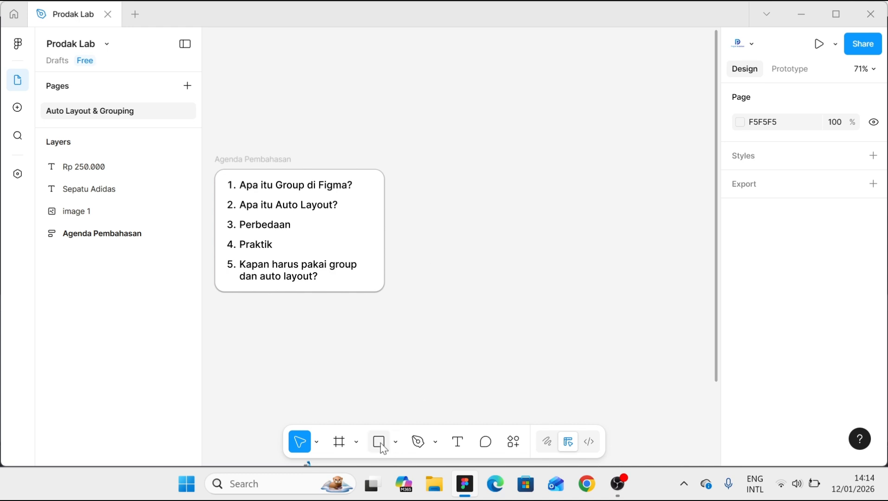
- Draw two matching rectangles of about 66 × 52 side by side beside the agenda card, with a gap of about 45
key("r")
mouse_move(436, 197)
left_mouse_down()
mouse_move(469, 223)
mouse_move(451, 214)
mouse_move(506, 216)
left_mouse_up()
key("Escape")
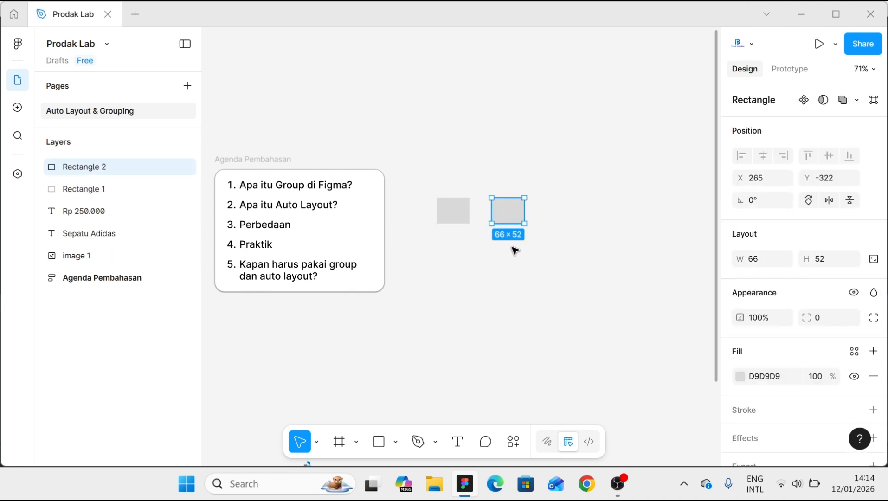
left_click(491, 253)
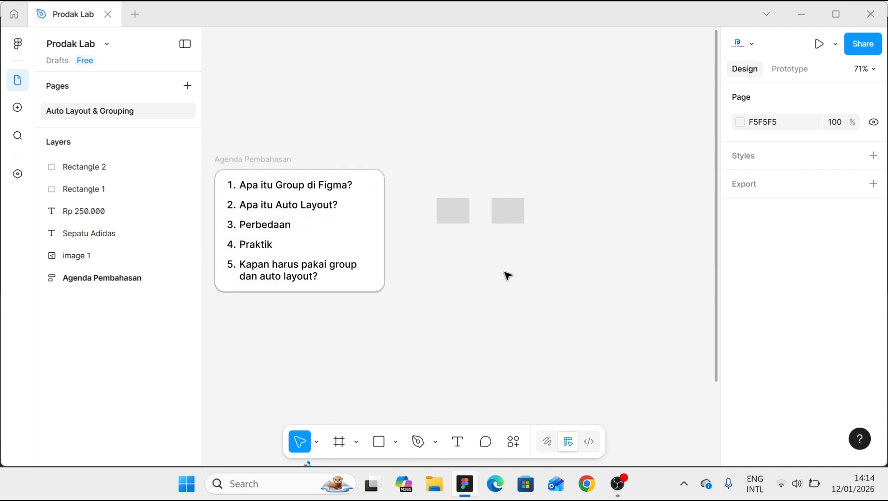
- Group the two rectangles and move the group slightly up, to about X 148, Y -357
left_click_drag(418, 164, 568, 250)
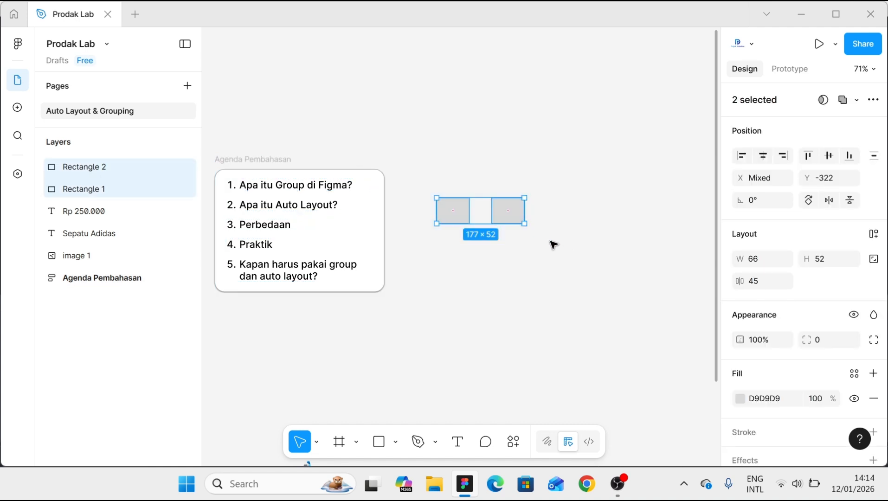
right_click(511, 215)
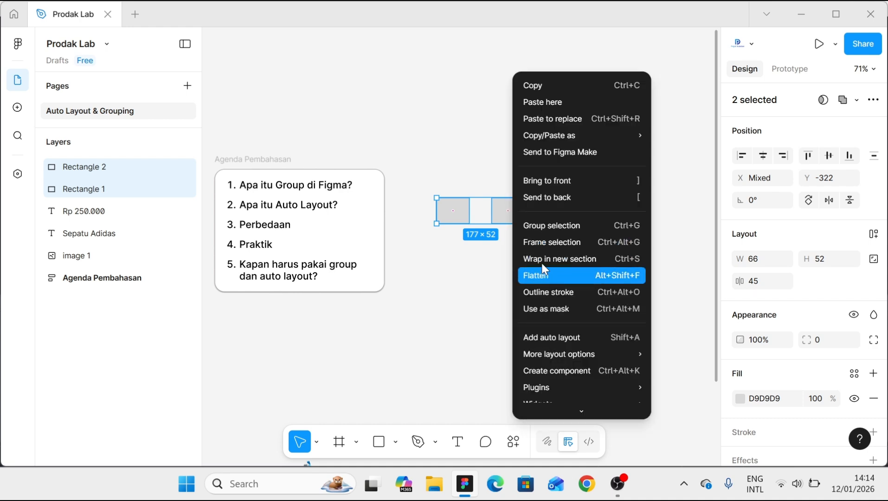
left_click(542, 229)
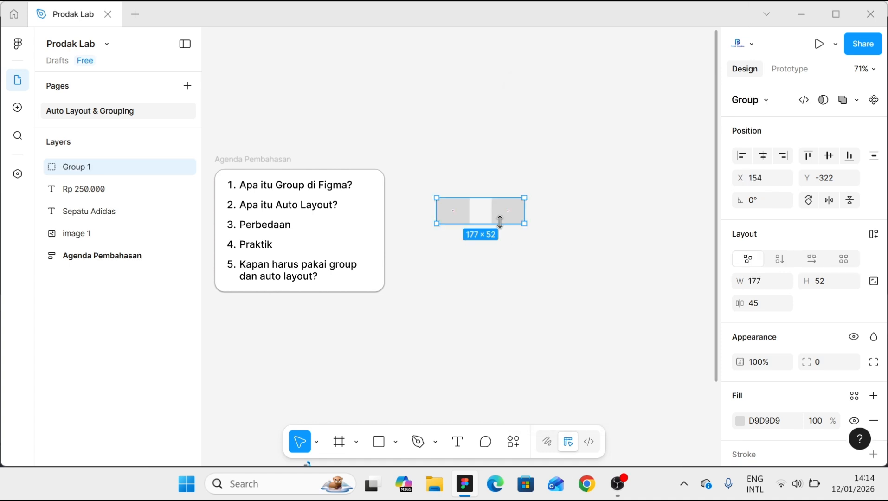
left_click_drag(488, 218, 490, 201)
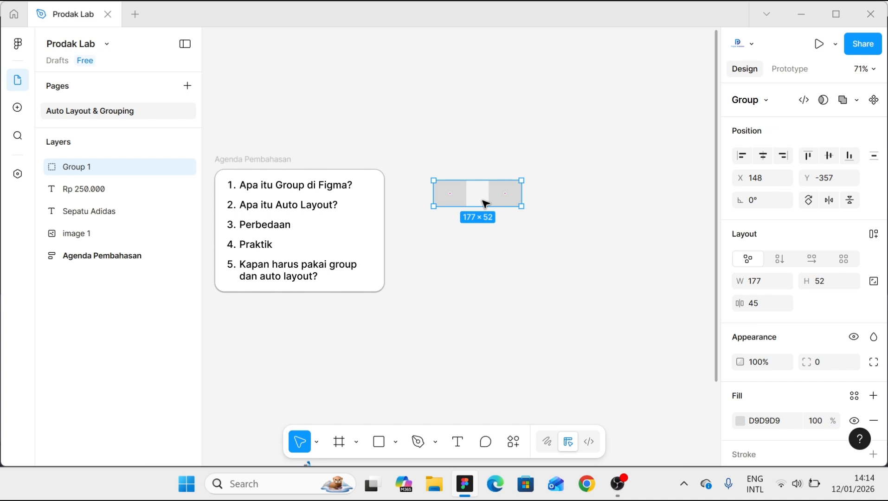
- Draw a second pair of matching rectangles of about 63 × 40 below the group, with a gap of about 36
key("r")
mouse_move(439, 230)
left_mouse_down()
mouse_move(472, 250)
mouse_move(507, 244)
left_mouse_up()
key("Escape")
left_click(462, 249)
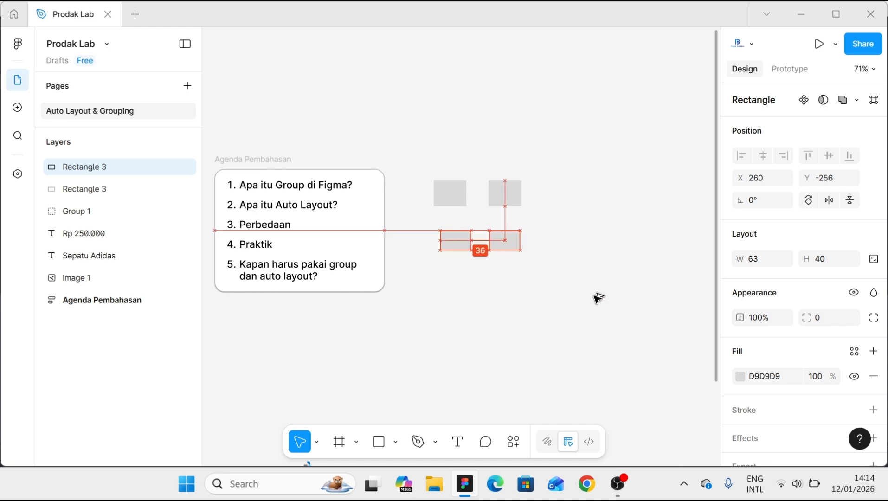
left_click(539, 289)
- Apply auto layout to the lower pair of rectangles and align the frame's left edge with the group above at X 148
left_click_drag(538, 278, 432, 228)
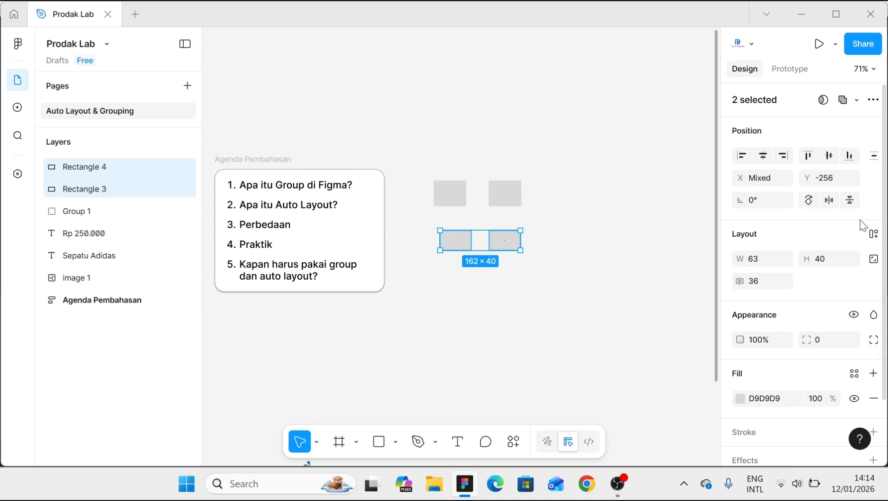
left_click(873, 235)
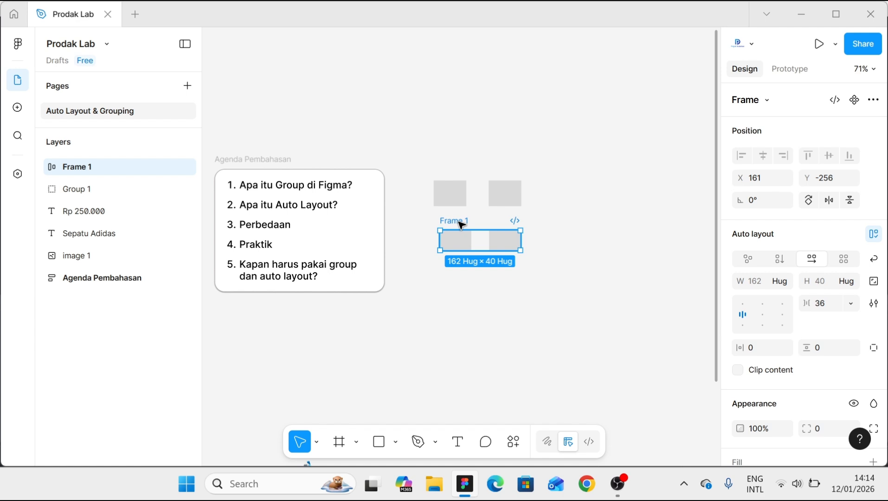
left_click_drag(459, 222, 455, 224)
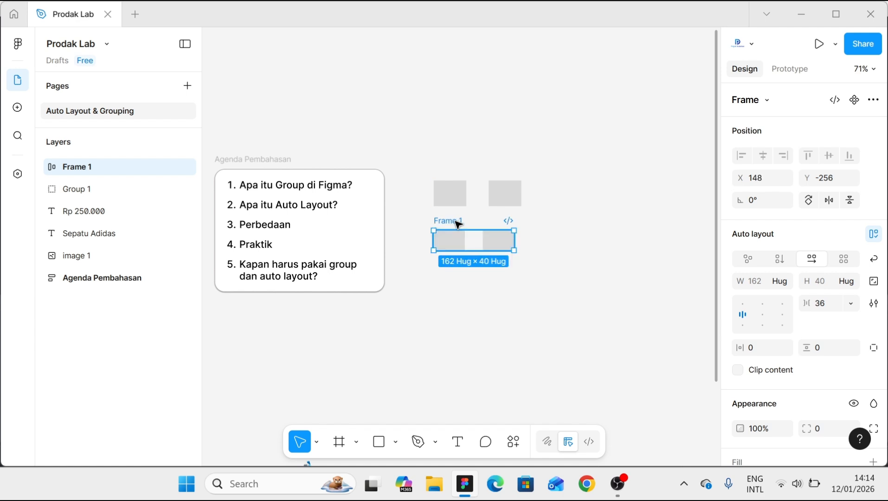
- Compare the layer icons and layout properties of the grouped rectangles with those of the auto layout frame
left_click(469, 189)
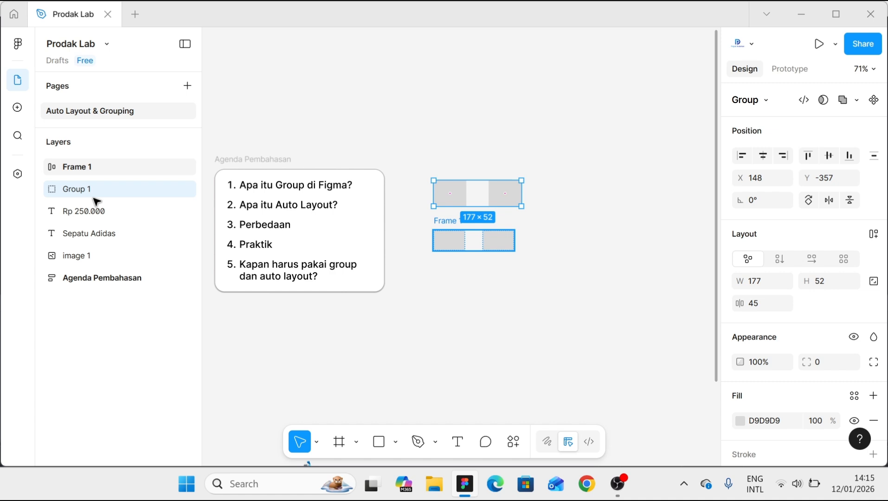
left_click(56, 172)
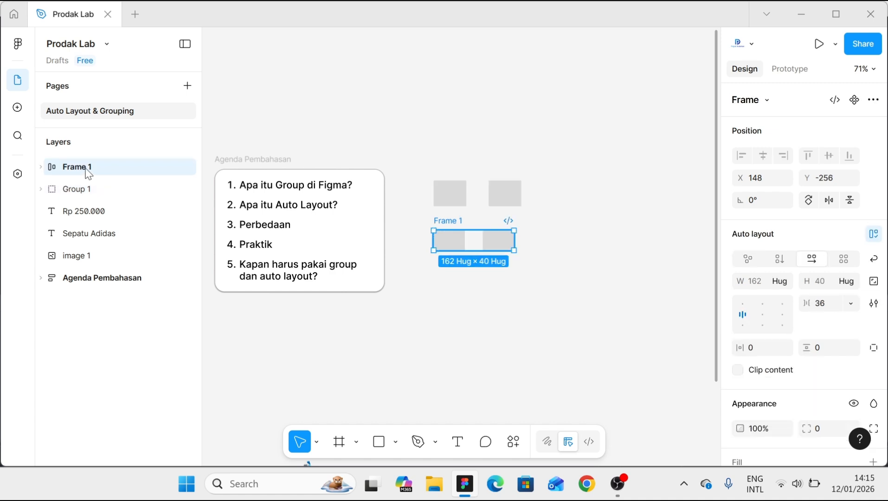
left_click(553, 225)
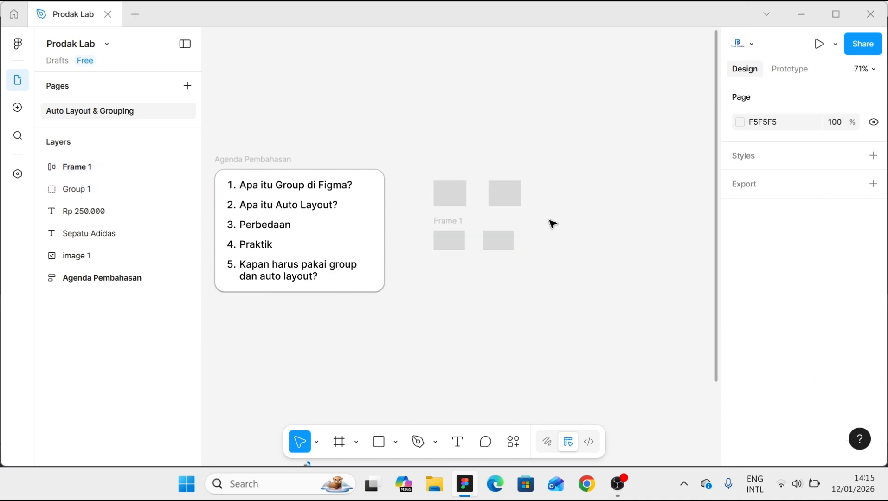
scroll(552, 225, "up", 1)
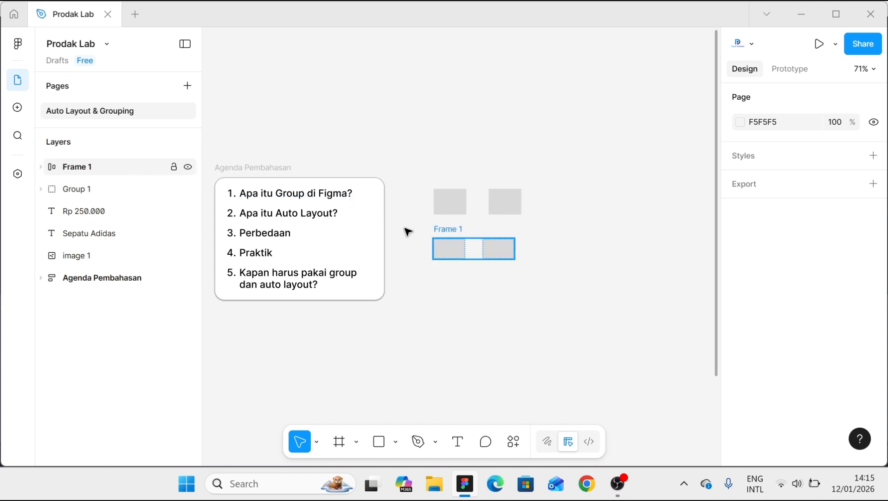
scroll(572, 243, "up", 1)
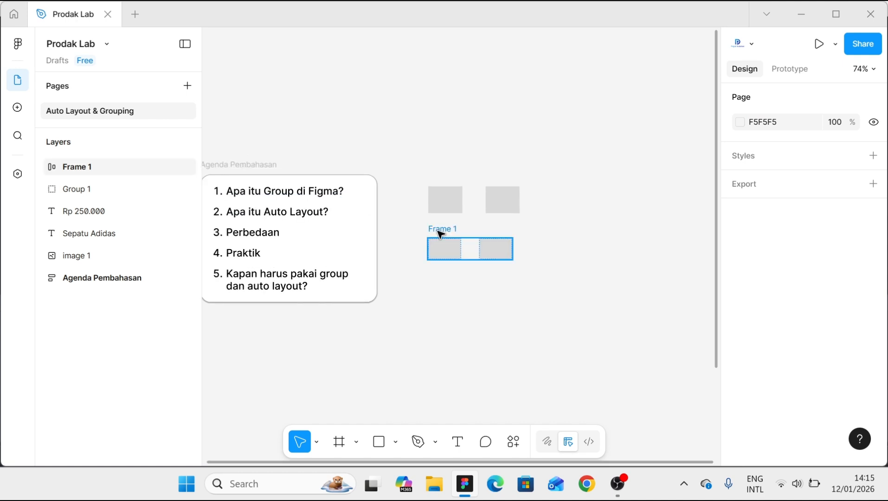
left_click(439, 231)
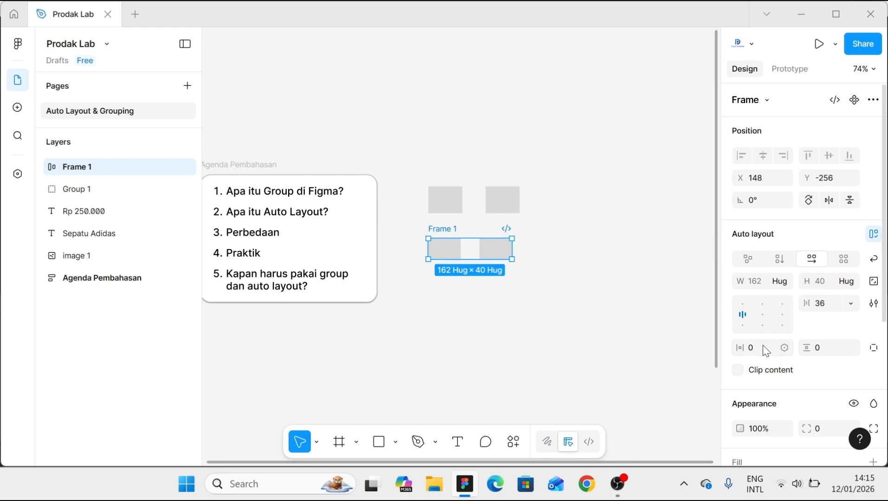
left_click(453, 195)
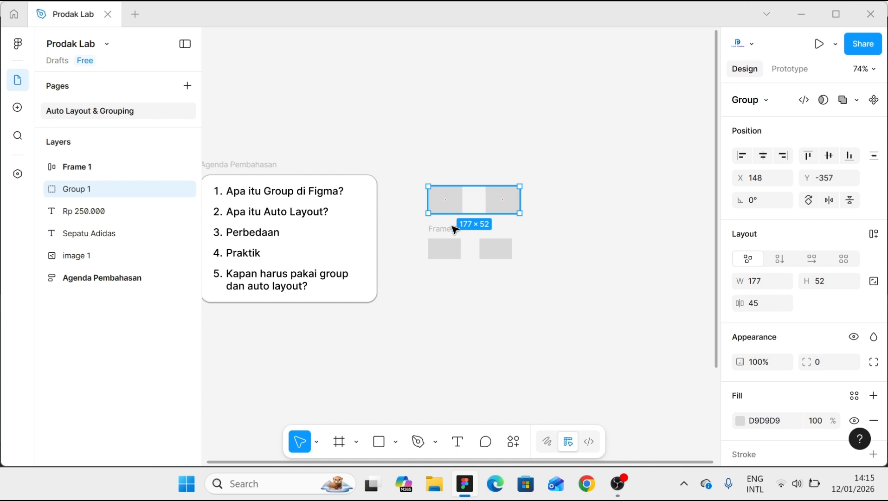
left_click(457, 303)
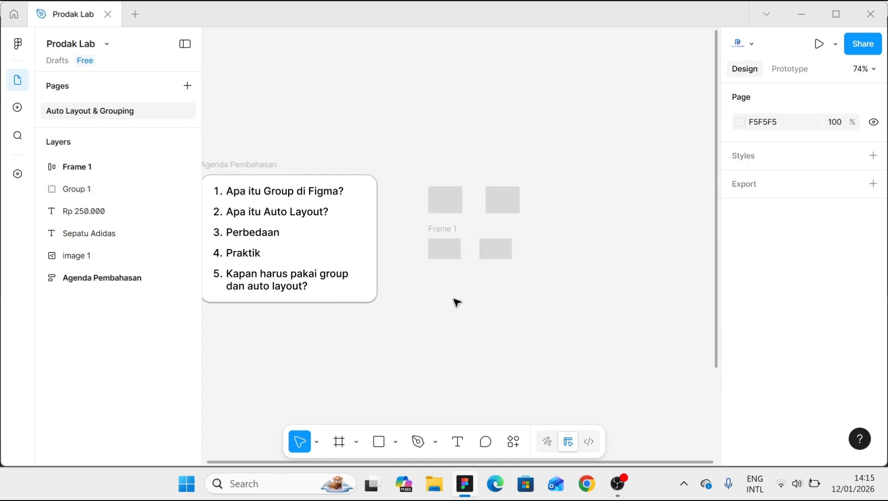
- Add the text "Button" on the empty canvas below the auto layout frame
scroll(456, 302, "down", 1)
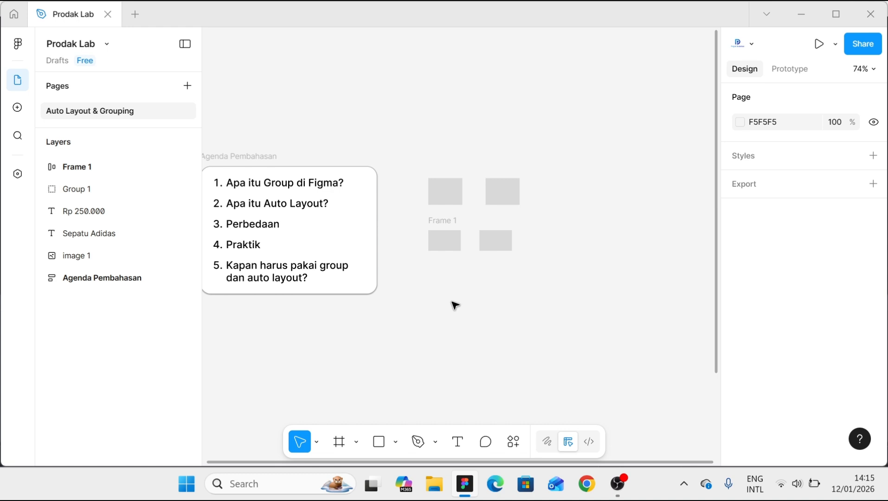
key("t")
left_click(443, 308)
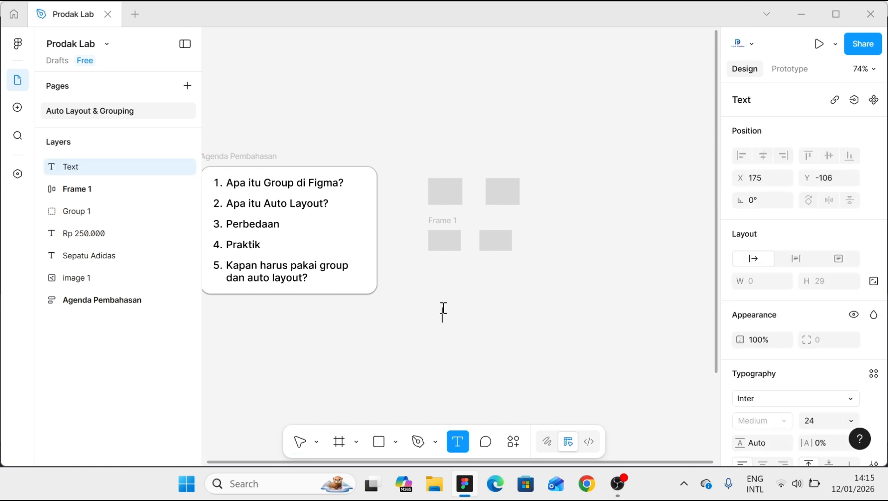
type("Button")
key("Escape")
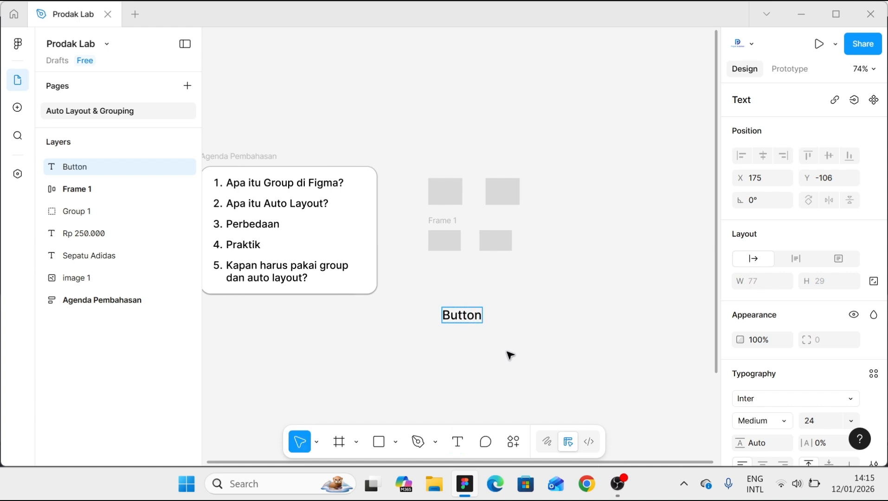
- Draw a rectangle of about 128 × 69 around the "Button" text and send it to the back
left_click(396, 446)
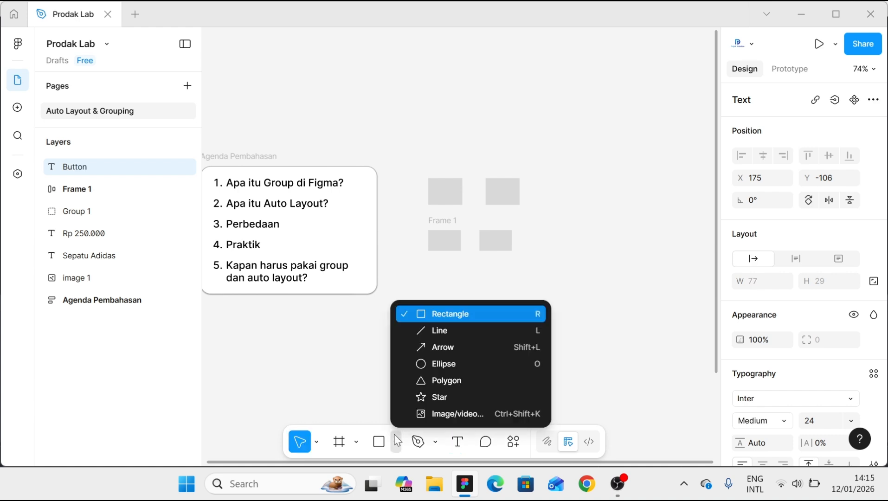
left_click(424, 313)
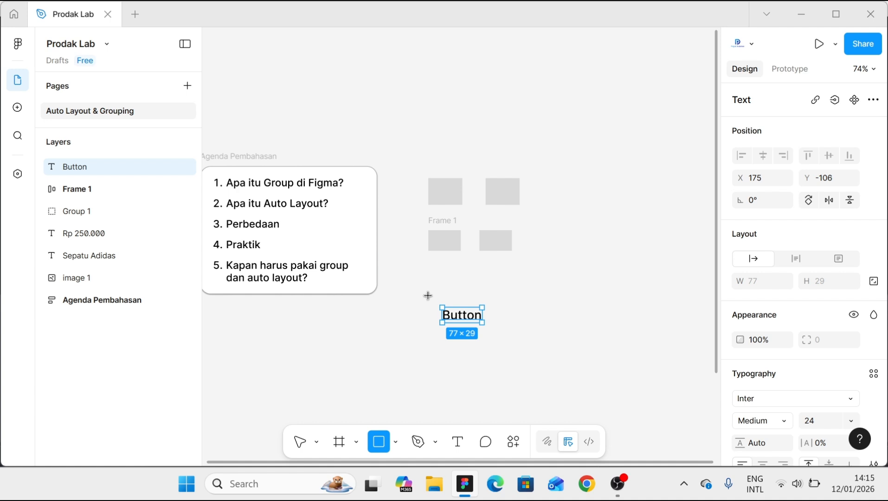
left_click_drag(428, 294, 494, 329)
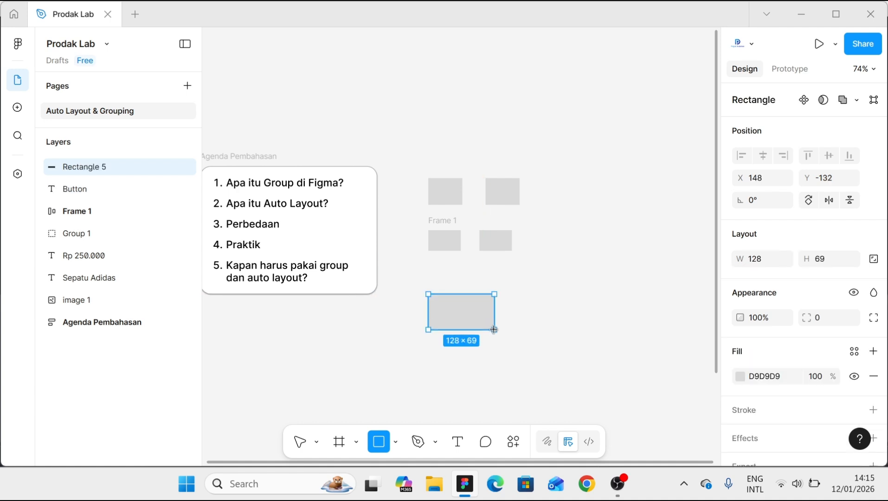
right_click(473, 305)
left_click(511, 216)
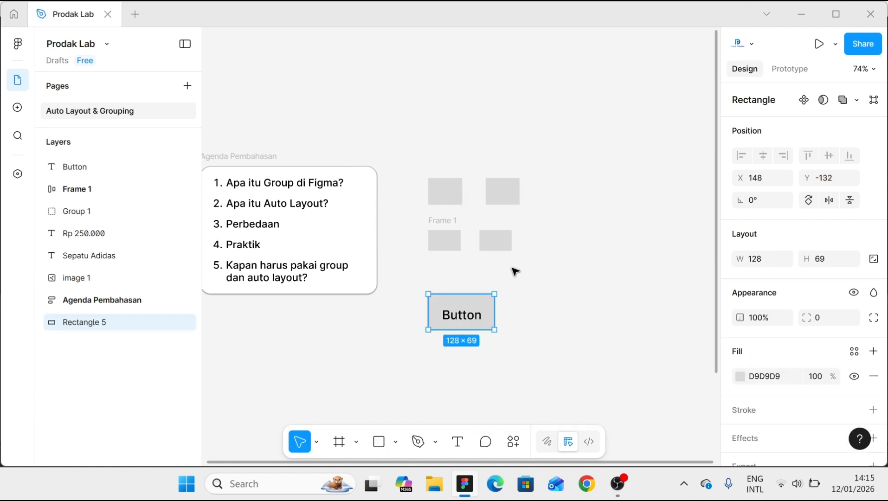
- Group the "Button" text with the rectangle behind it
scroll(498, 327, "up", 2)
left_click(469, 320)
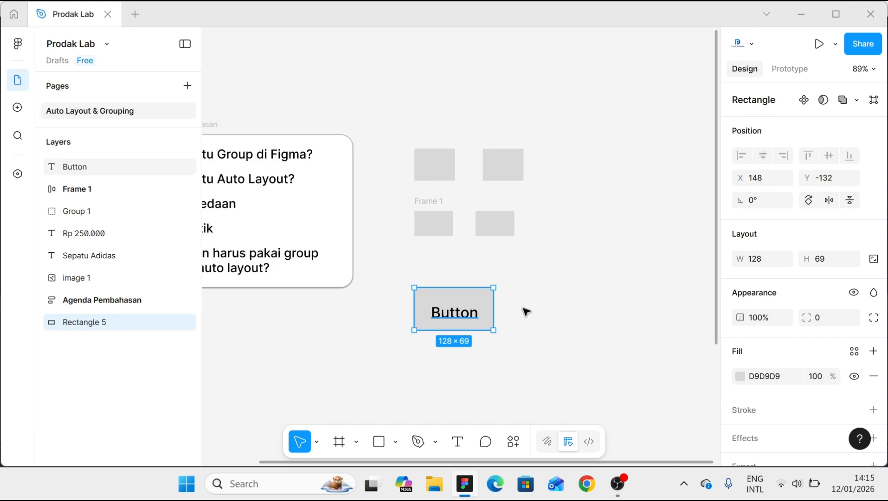
left_click(531, 312)
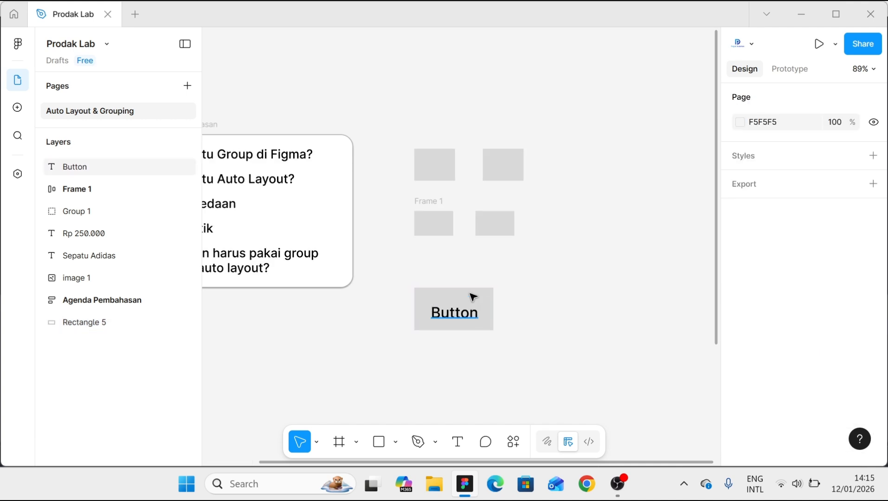
left_click(472, 296)
left_click(473, 297, "shift")
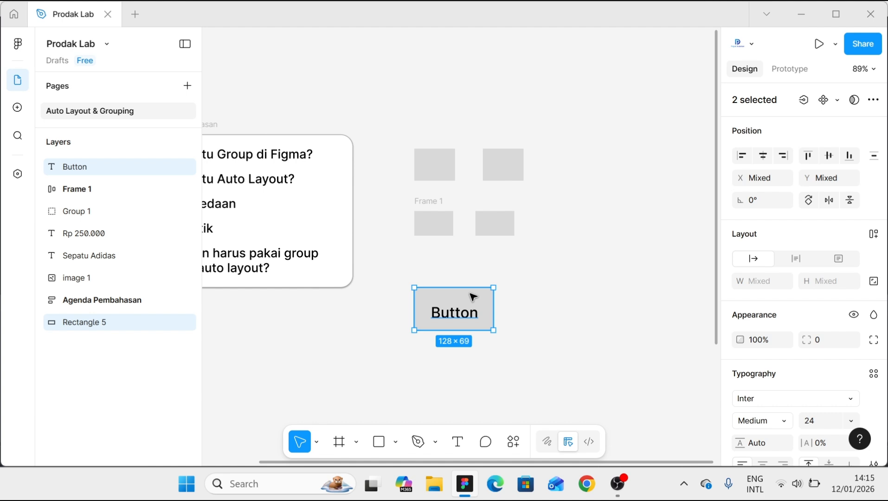
key("ctrl+g")
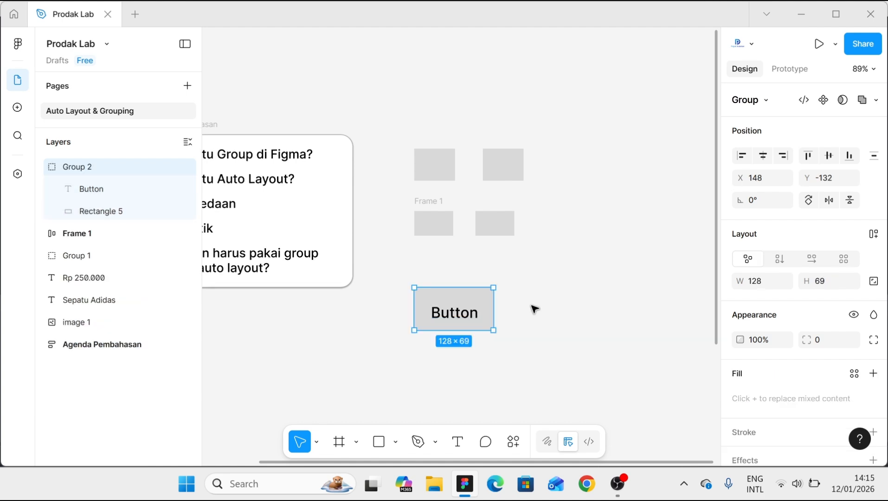
- Set the fill of the button's background rectangle inside the group to the blue 1627DB used on this page
scroll(752, 374, "down", 3)
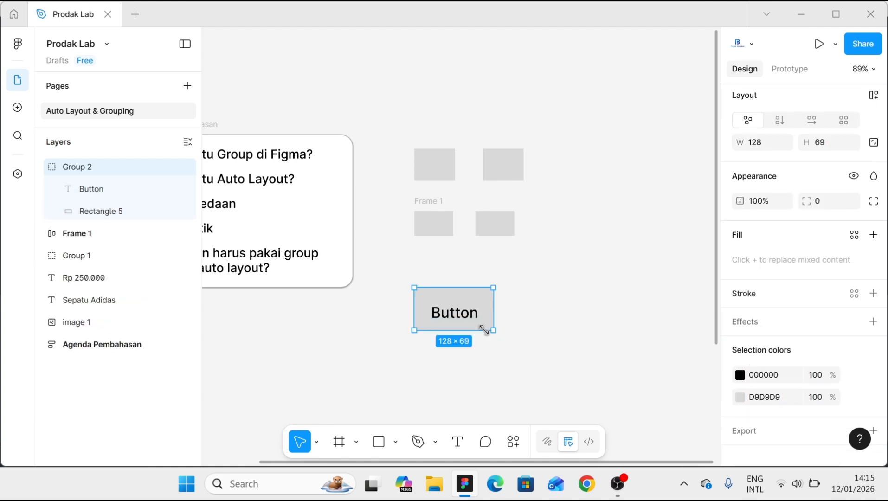
double_click(482, 302)
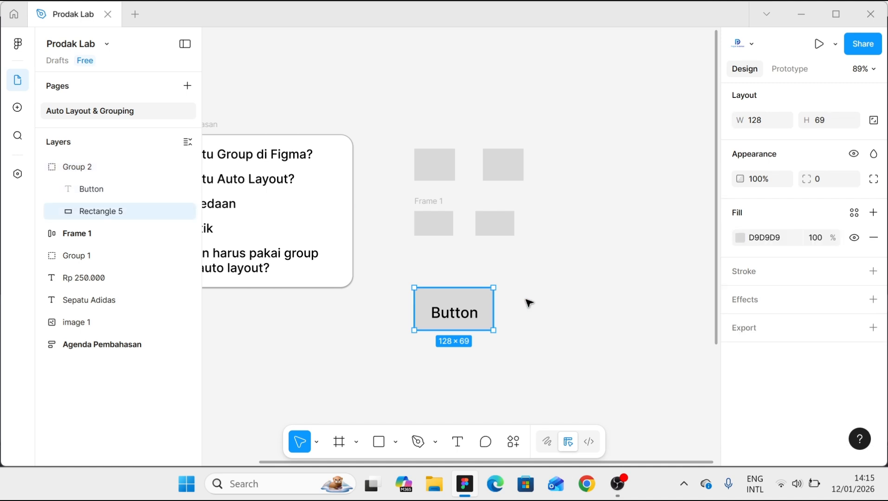
scroll(736, 329, "up", 2)
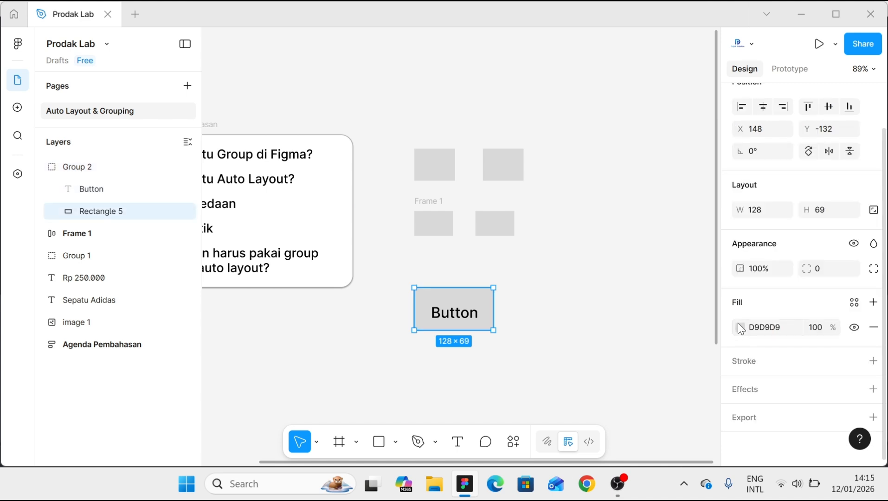
left_click(740, 327)
left_click(654, 438)
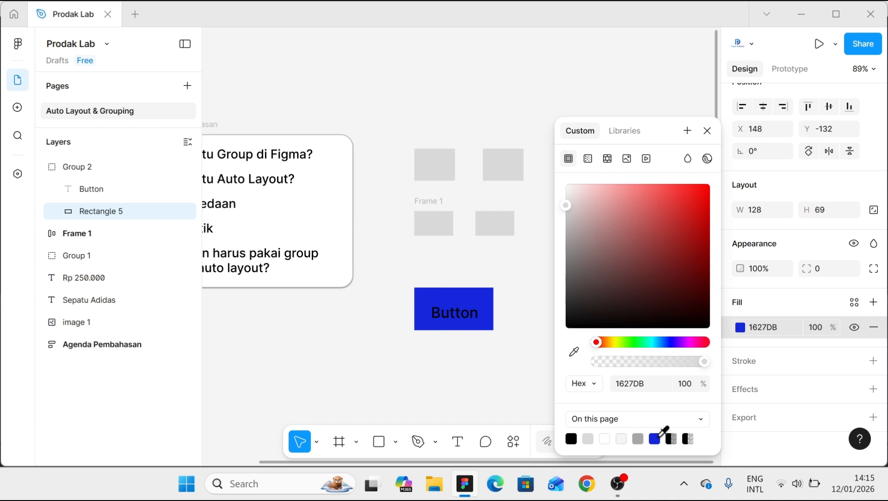
- Set the fill of the "Button" text inside the group to white FFFFFF
left_click(471, 317)
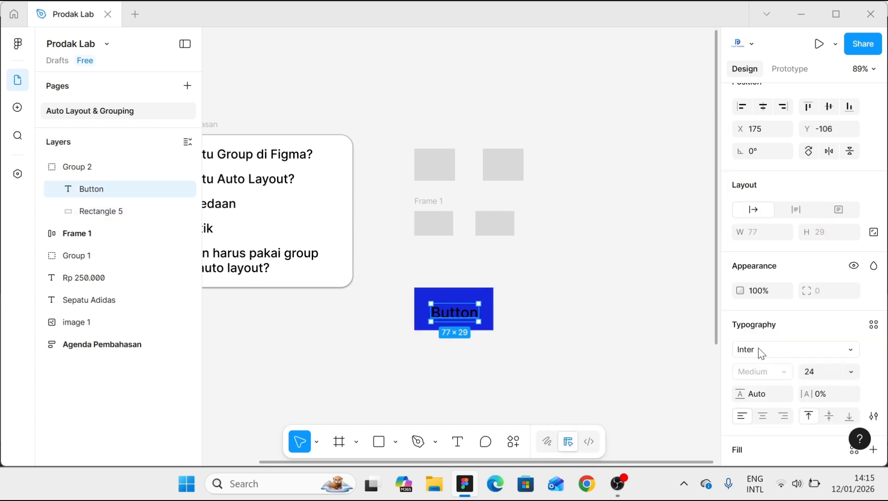
scroll(763, 376, "down", 3)
scroll(765, 371, "down", 1)
left_click(763, 336)
type("ff")
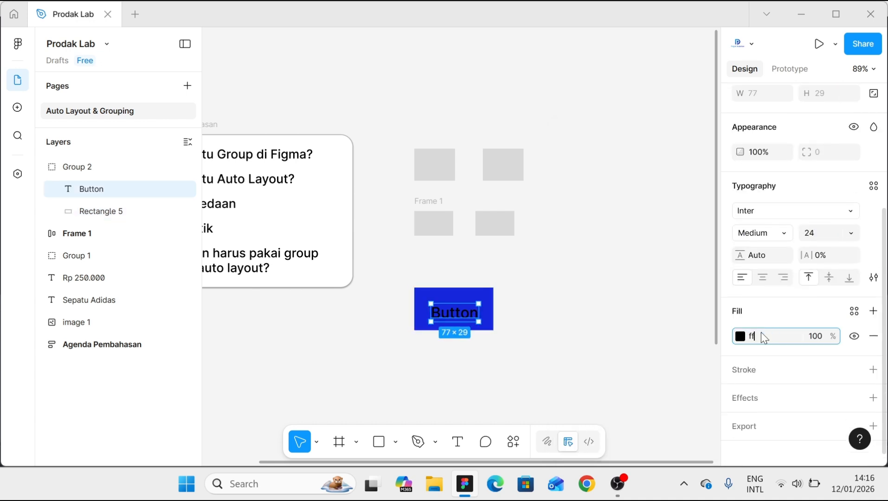
type("ffff")
left_click(594, 322)
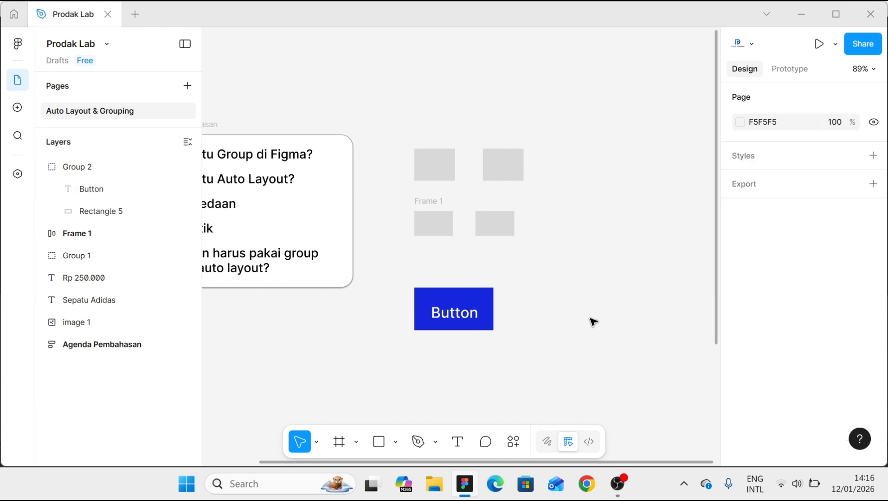
- Add a second text "Button" on the empty canvas beside the grouped button
key("t")
left_click(556, 312)
type("But")
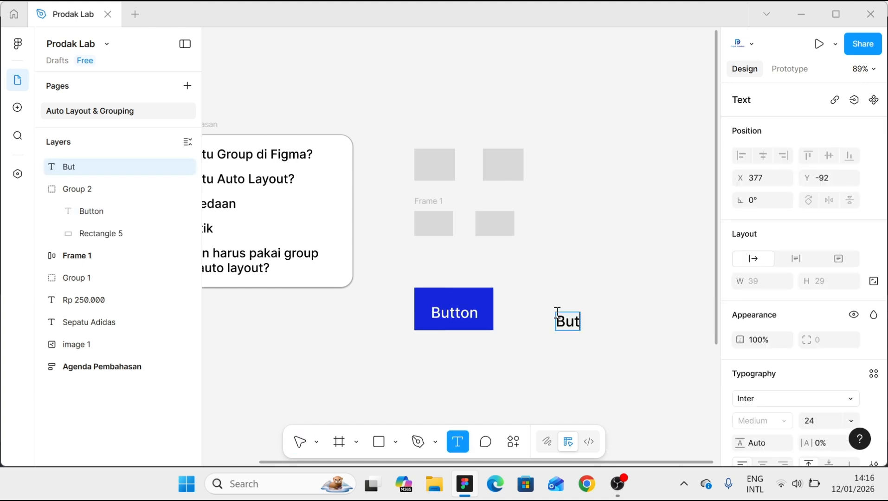
type("ton")
key("Escape")
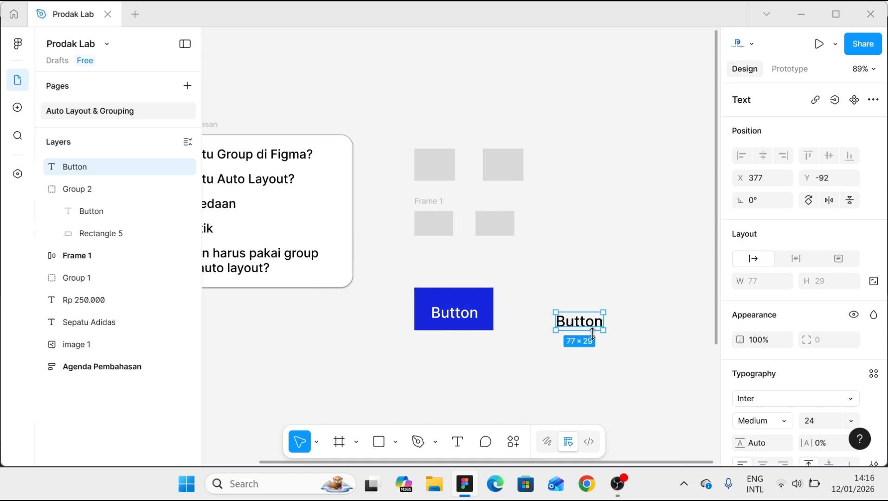
- Wrap the new "Button" text in an auto layout frame and set its horizontal padding to 16
key("shift+a")
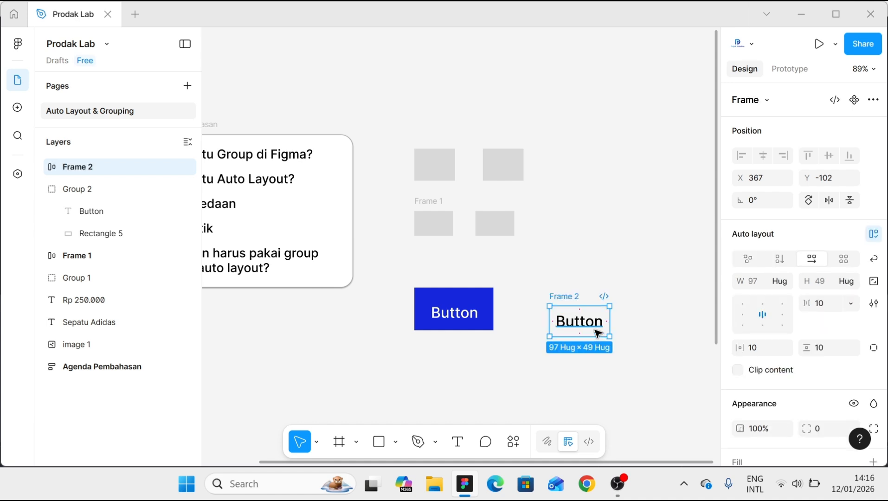
left_click(759, 351)
type("16")
left_click(824, 352)
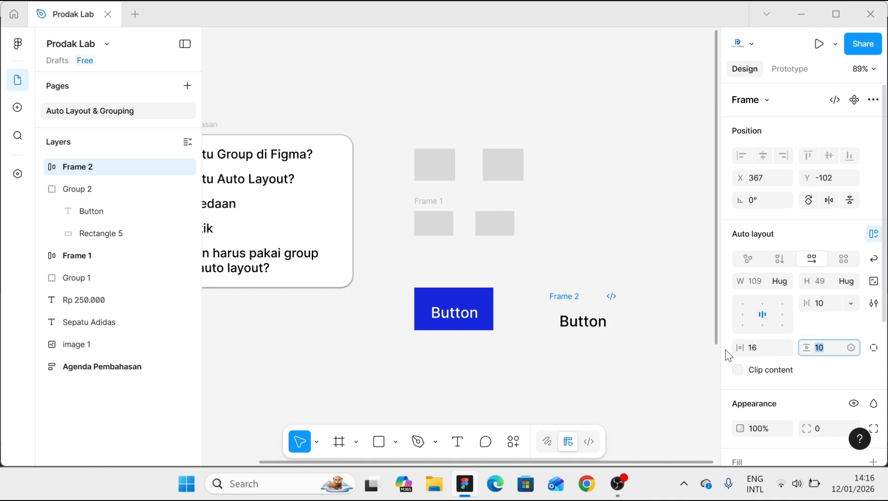
left_click(562, 296)
- Fill the new auto layout frame with the page's blue 1627DB and change its text color to white
scroll(748, 329, "down", 3)
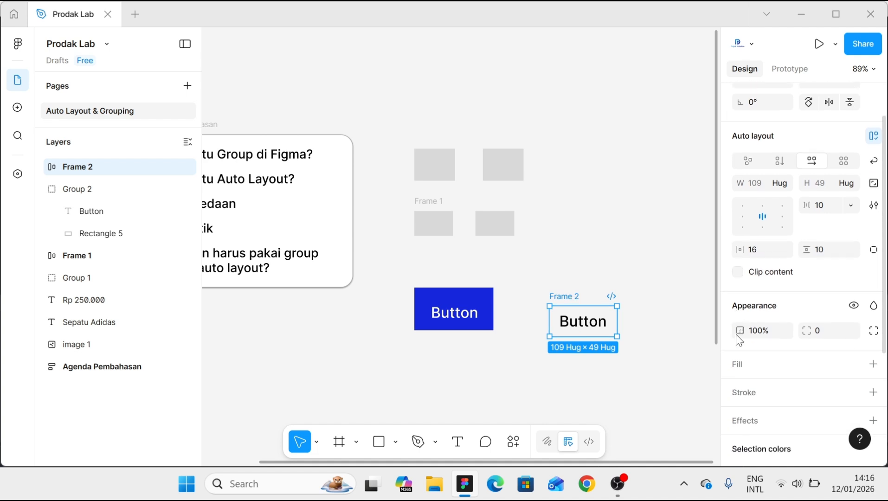
left_click(872, 323)
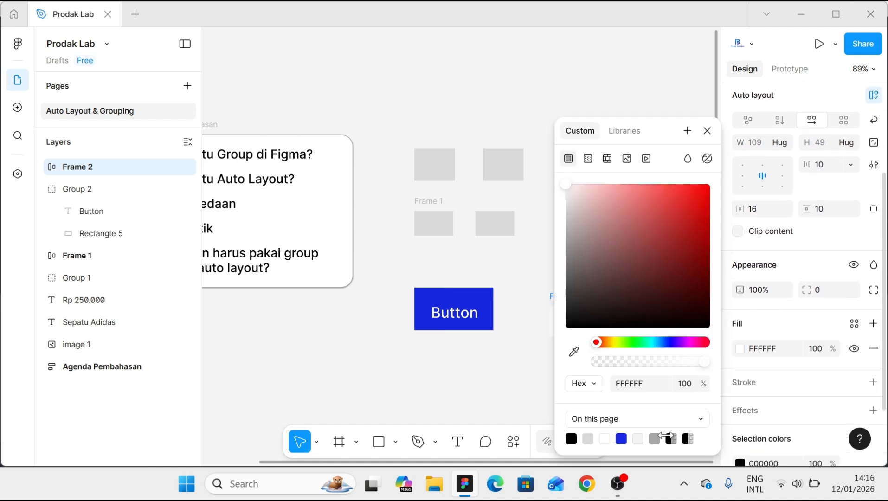
left_click(621, 438)
left_click(755, 463)
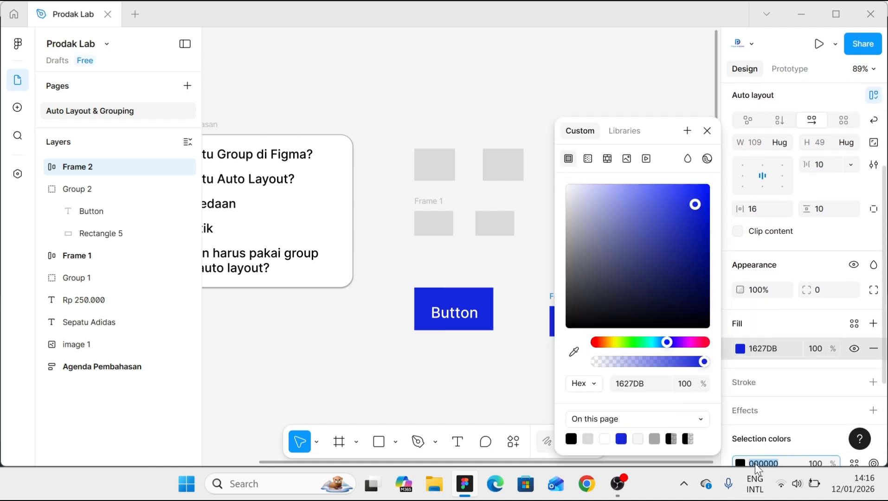
type("fff")
key("Return")
left_click(482, 373)
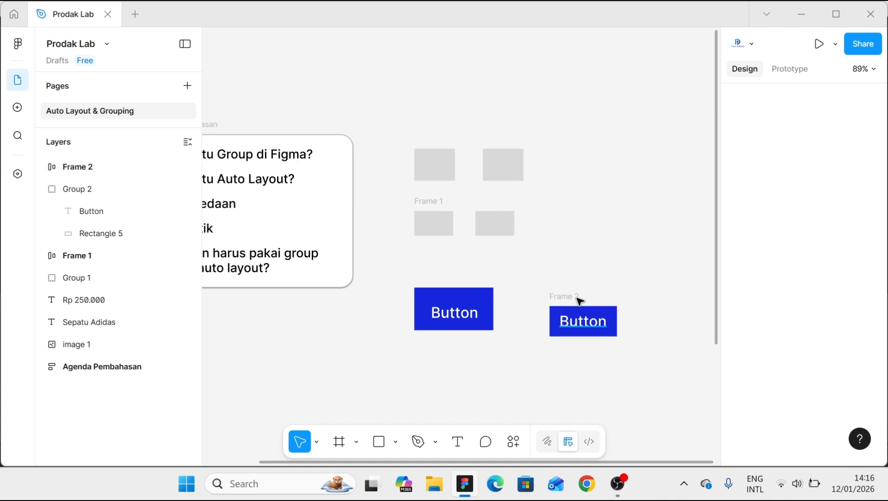
- Move the auto layout button closer to the grouped button and set its corner radius to 8
left_click(564, 295)
left_click_drag(566, 299, 531, 281)
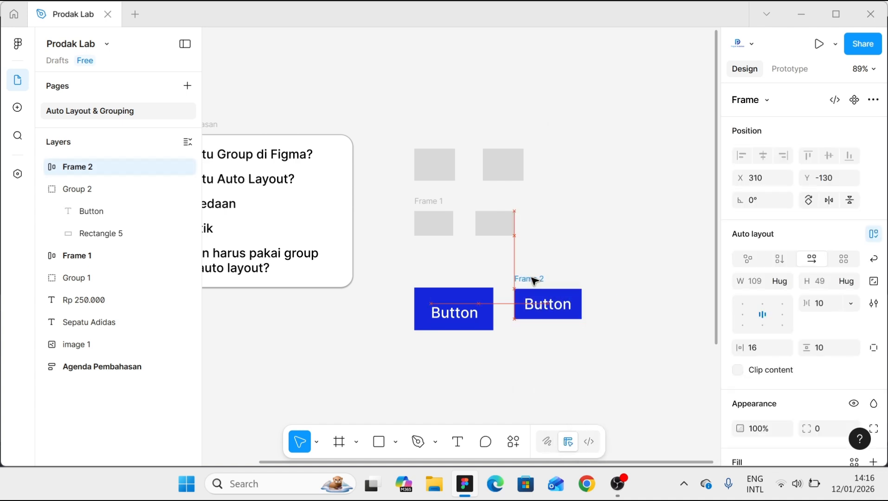
scroll(821, 378, "down", 2)
scroll(821, 378, "down", 1)
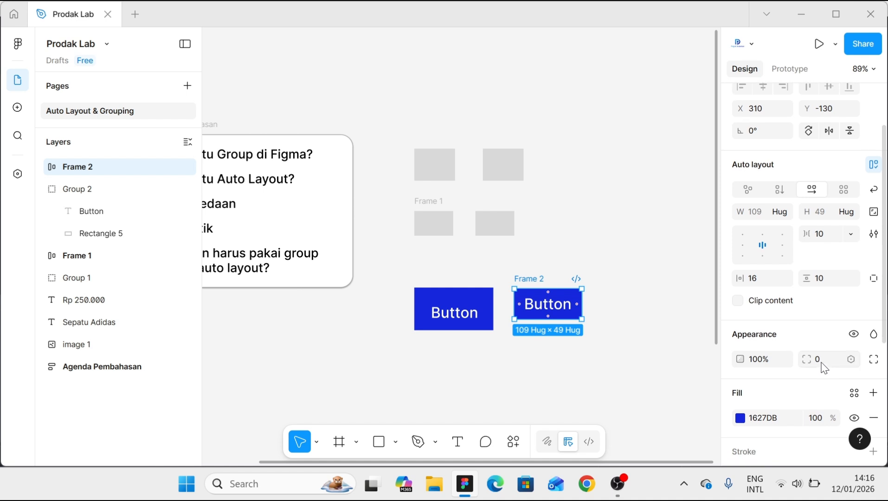
left_click(823, 367)
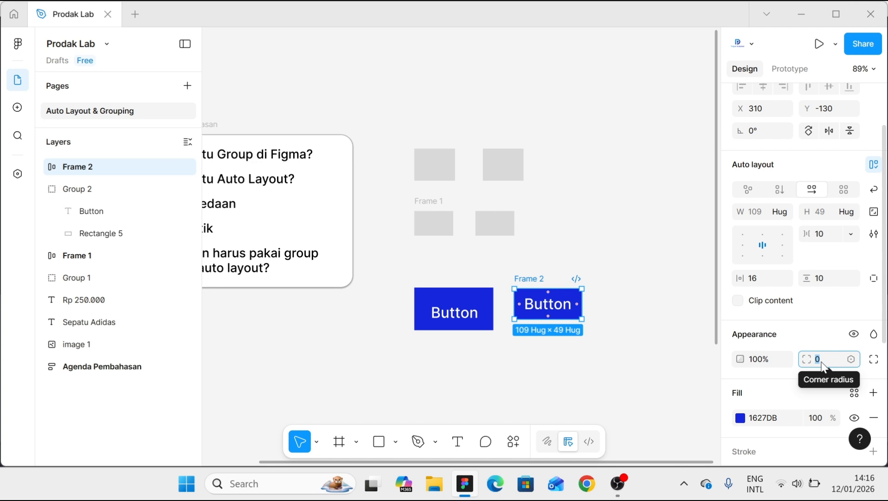
type("8")
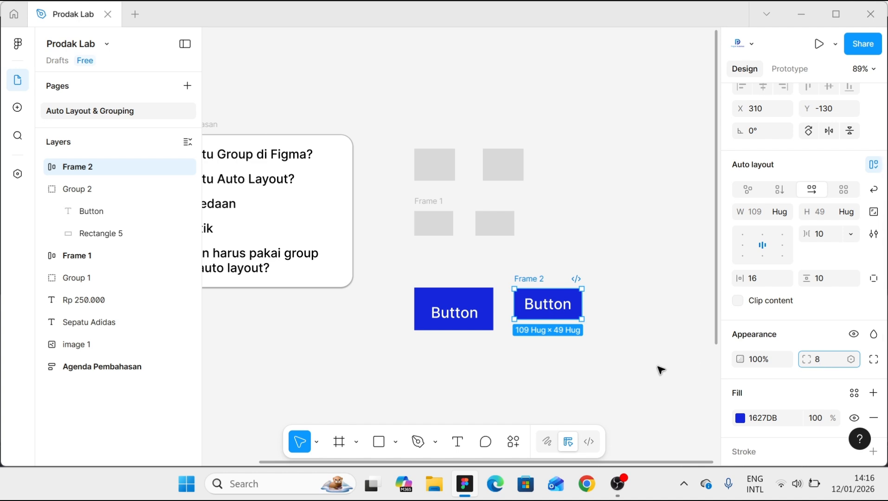
left_click(613, 350)
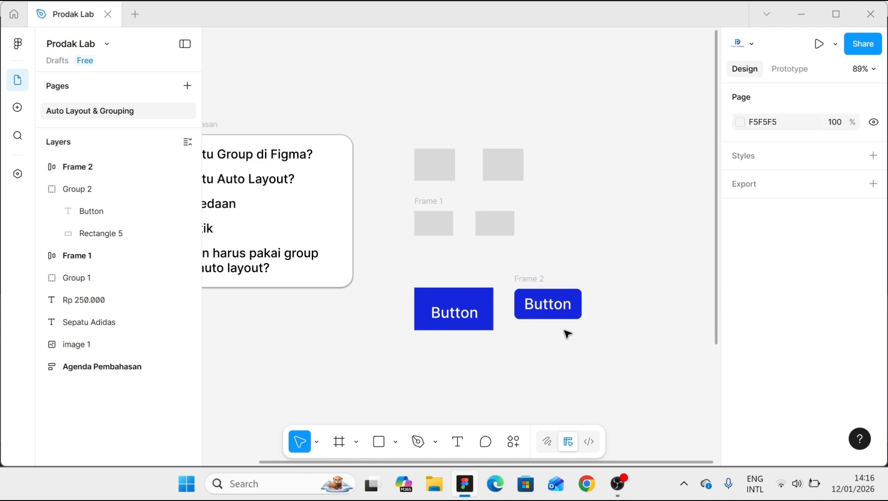
- Give the grouped button's background rectangle a corner radius of 8, a width of 109 and a height of 49
double_click(436, 301)
scroll(438, 301, "up", 3)
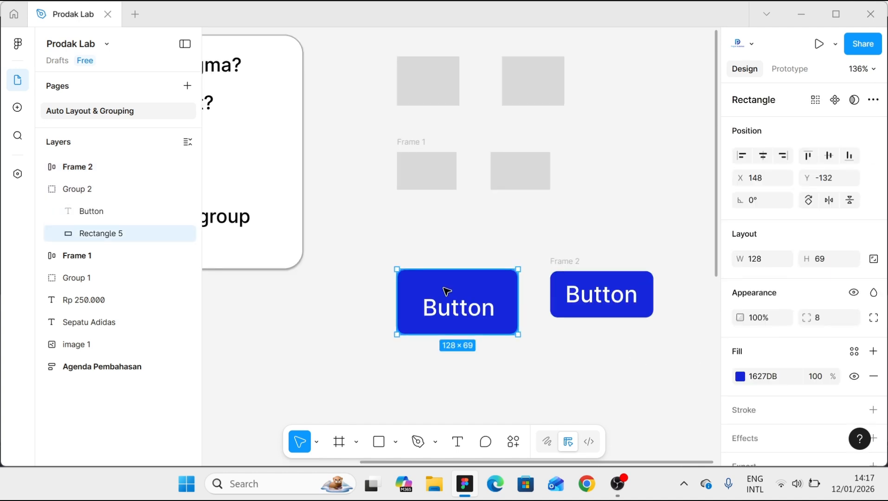
left_click(753, 260)
left_click(833, 262)
type("49")
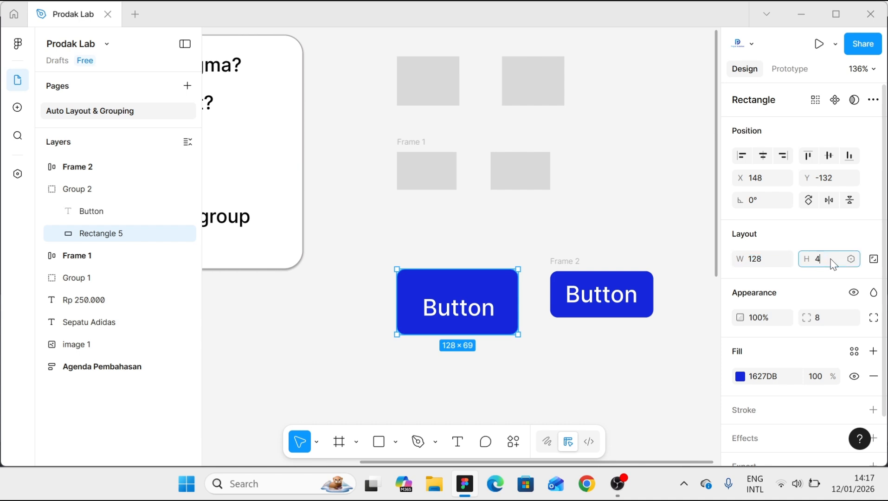
left_click(757, 262)
type("109")
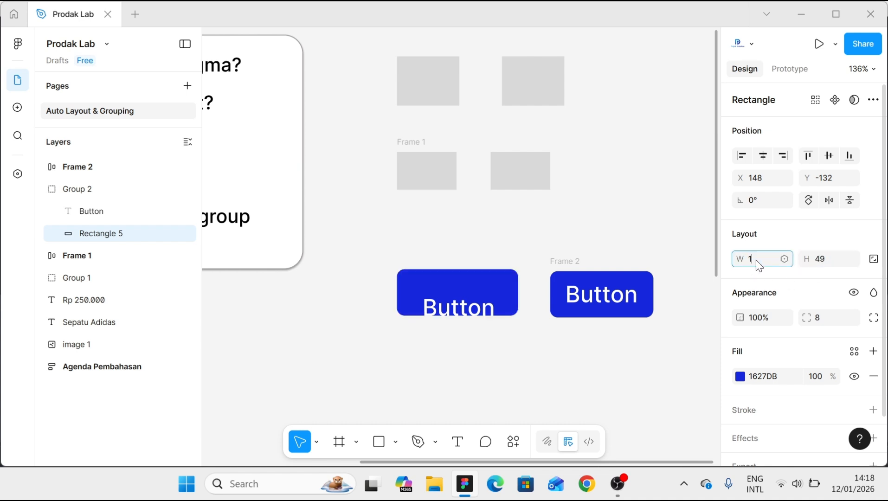
left_click(498, 339)
- Move the "Button" text inside the group to the center of its background rectangle
scroll(470, 310, "up", 2)
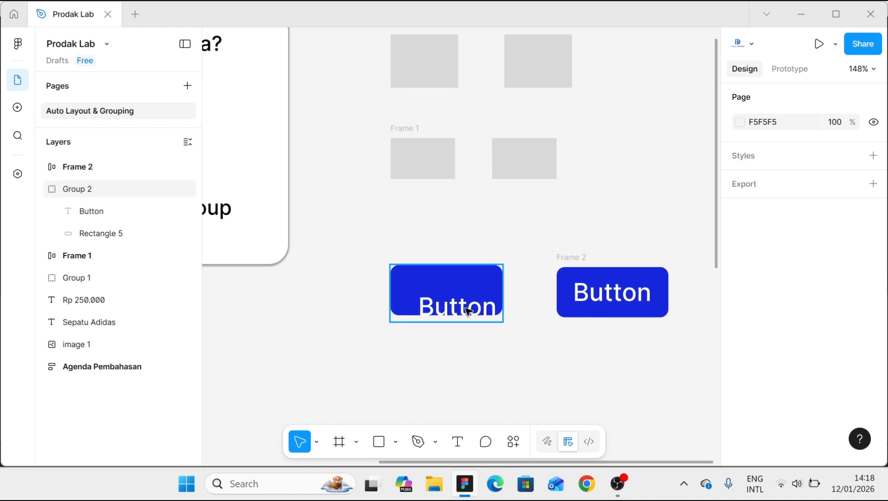
left_click(468, 310)
left_click(467, 310)
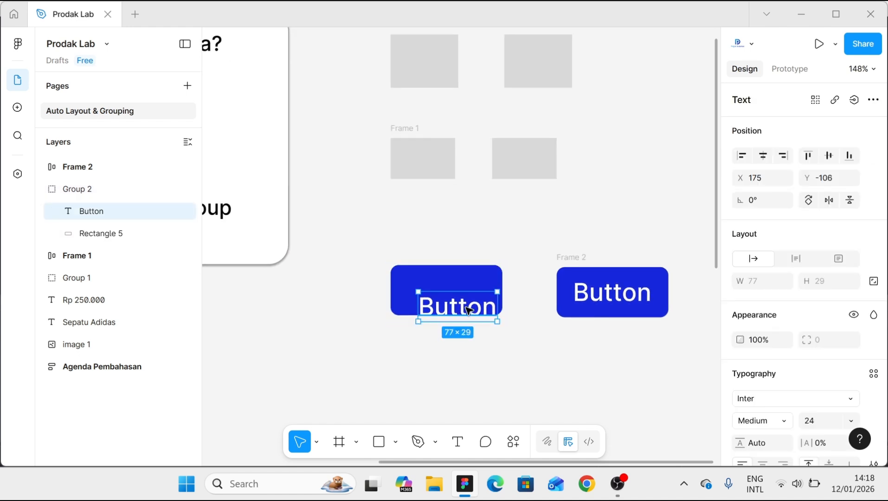
left_click_drag(469, 310, 449, 287)
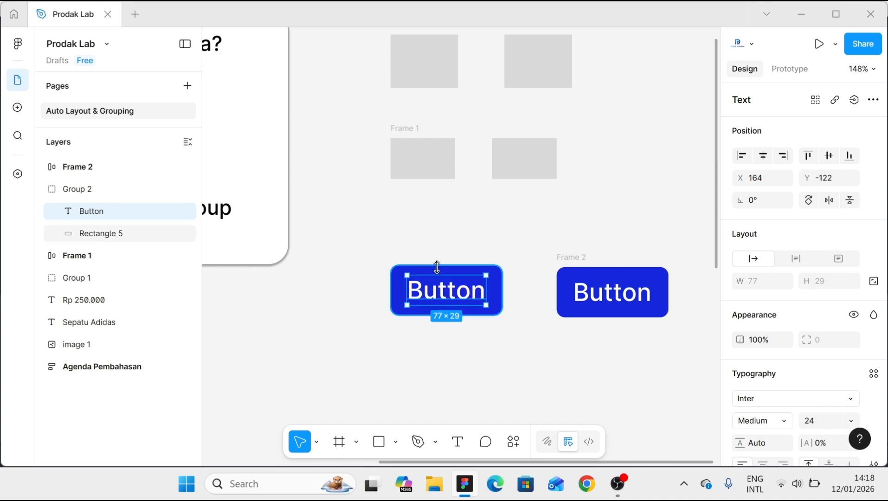
left_click(435, 268)
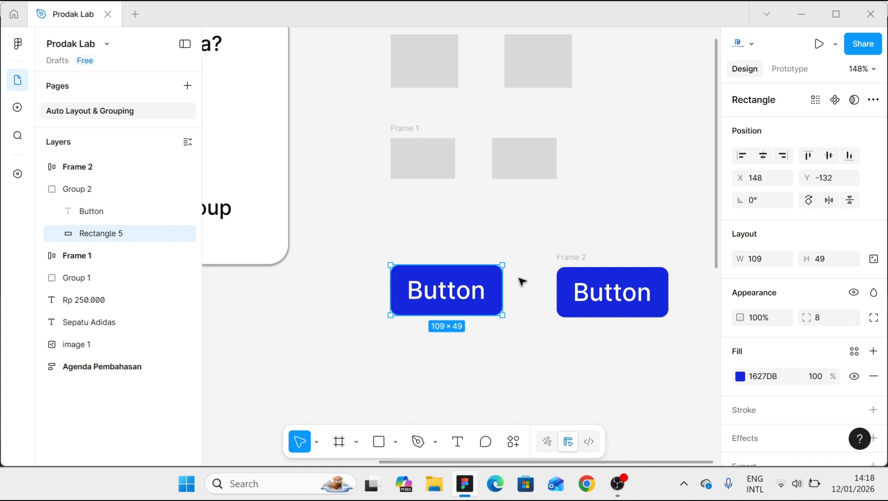
scroll(515, 283, "up", 1)
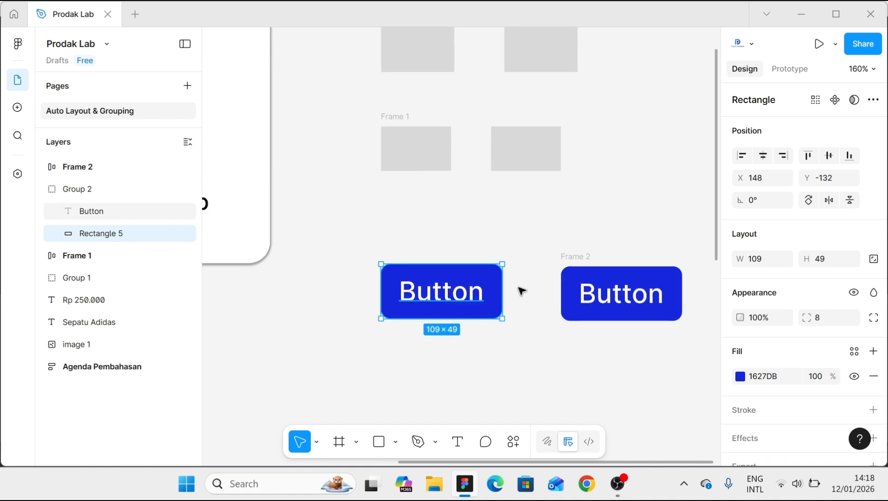
- Measure the grouped text's distances to its rectangle's edges while nudging the text 3 px down and back up
left_click(457, 300)
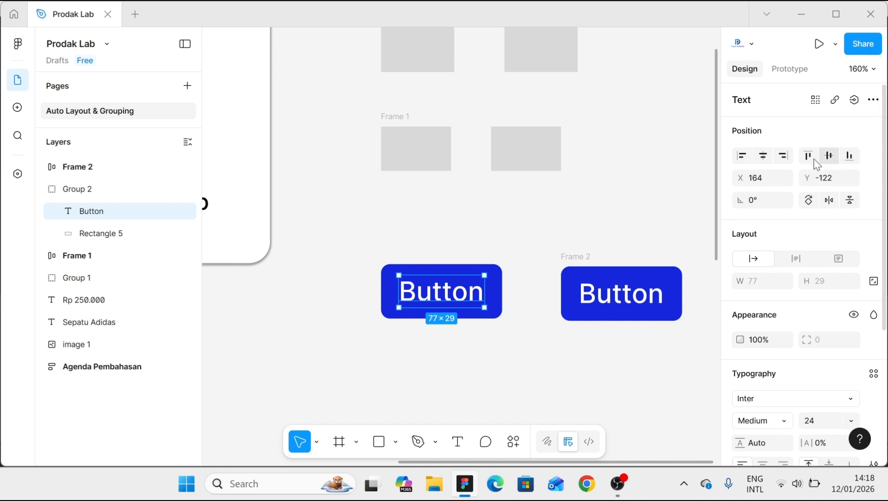
key("alt")
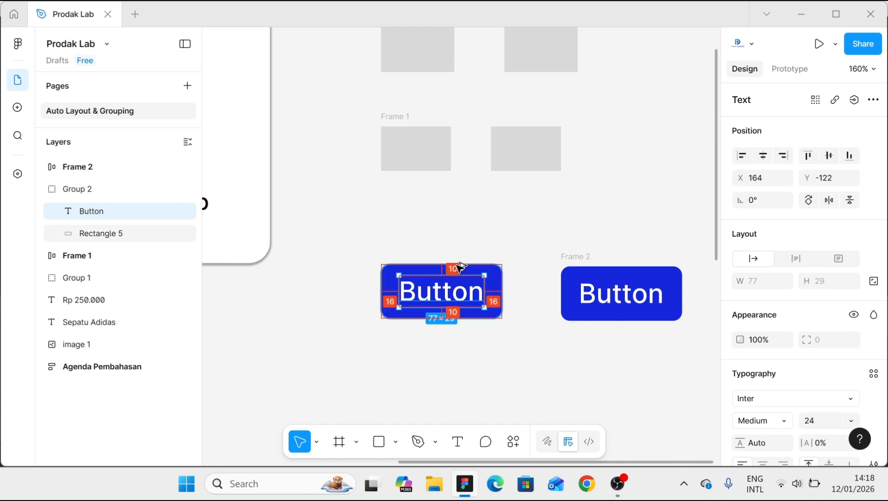
key("Down")
key("Down")
key("Down")
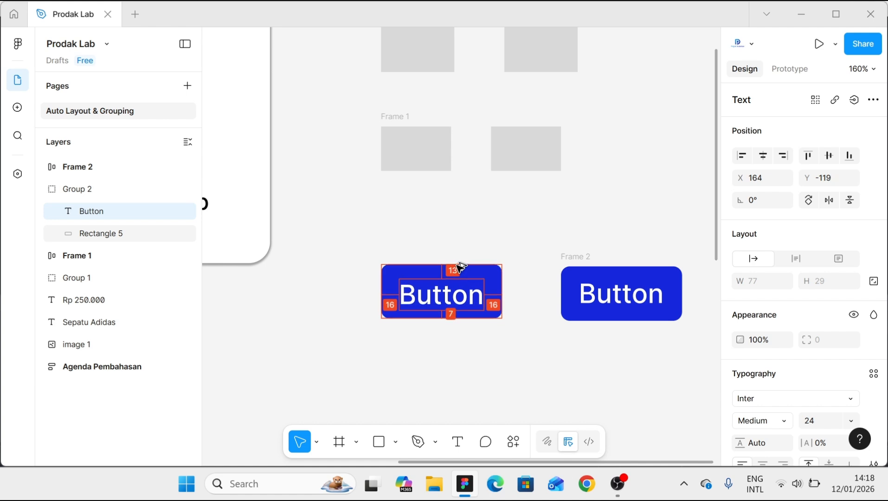
key("Up")
key("Up")
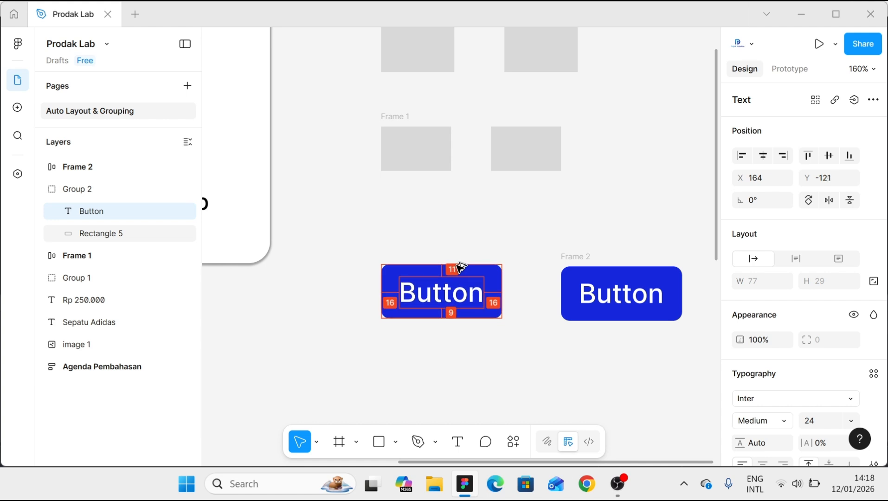
key("Up")
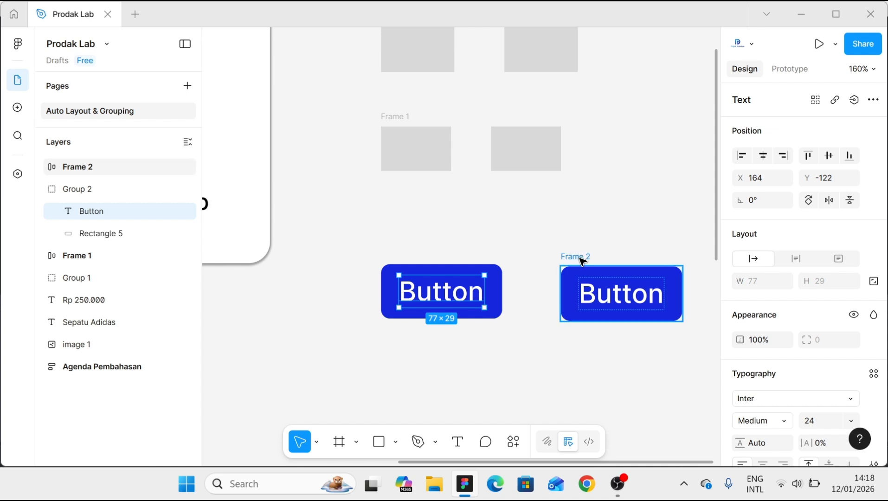
- Move the auto layout button directly below the grouped button and change its text to "Button Primary"
left_click_drag(581, 262, 395, 330)
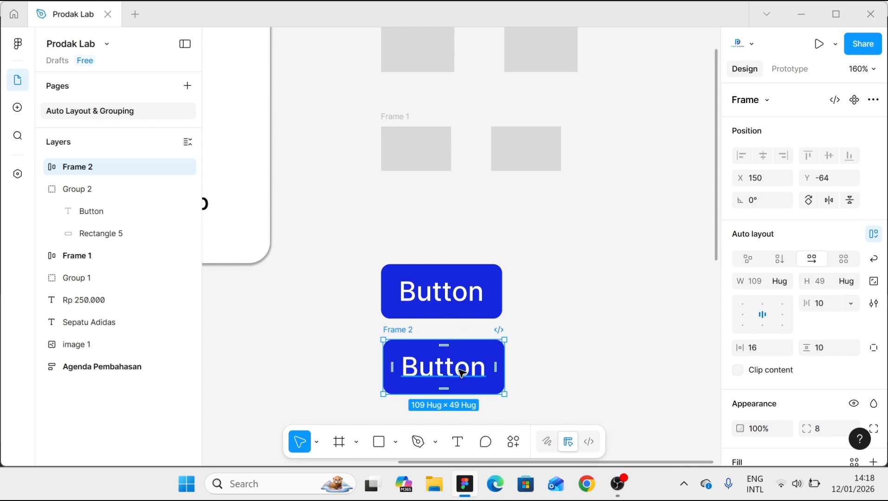
left_click(460, 370)
left_click(484, 370)
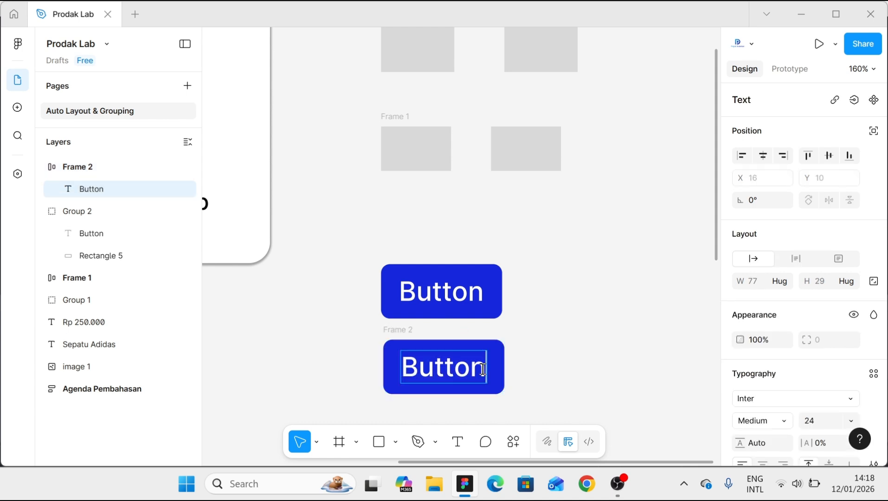
type("Primary")
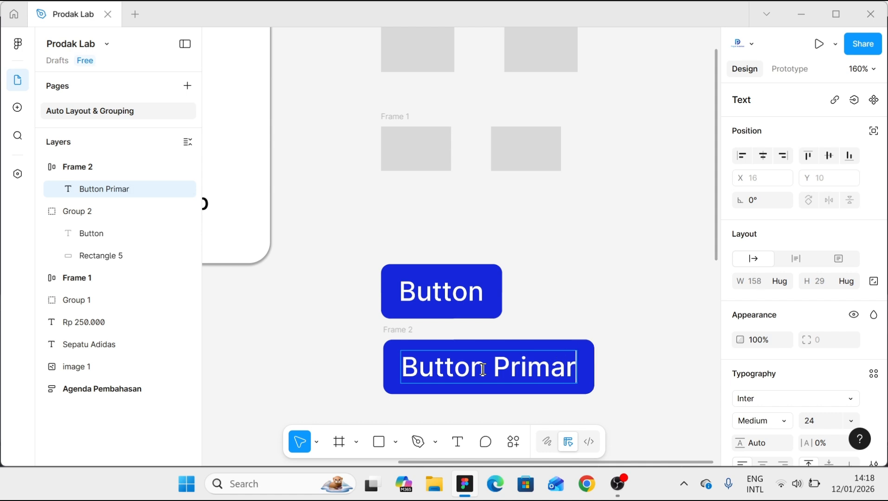
left_click(581, 303)
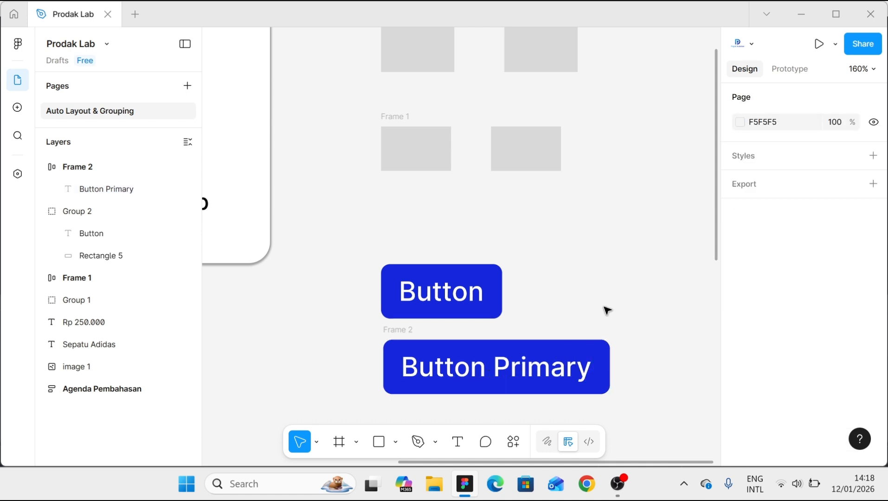
- Change the text of the upper, grouped button to "Button Primary"
left_click(486, 384)
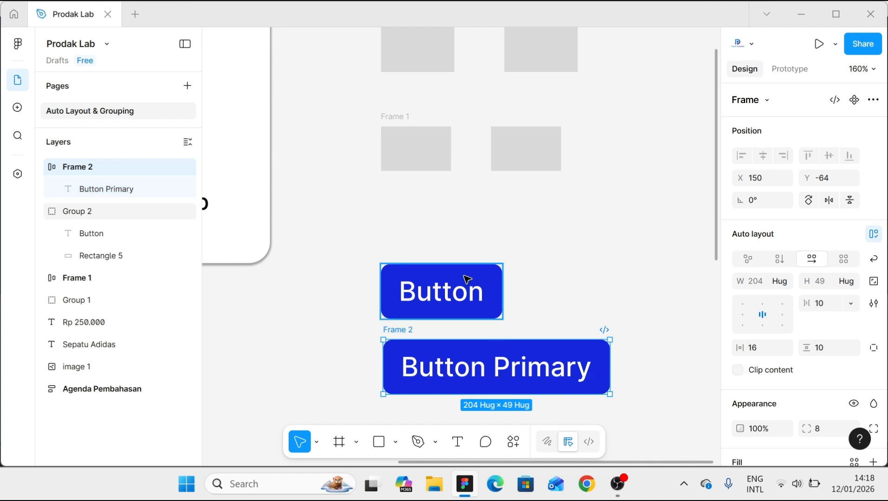
left_click(470, 293)
double_click(478, 294)
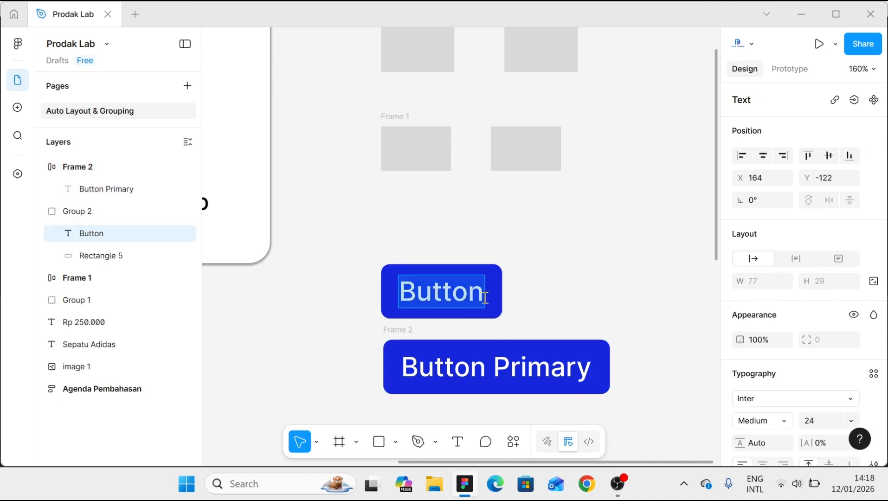
left_click(484, 298)
type("Primary")
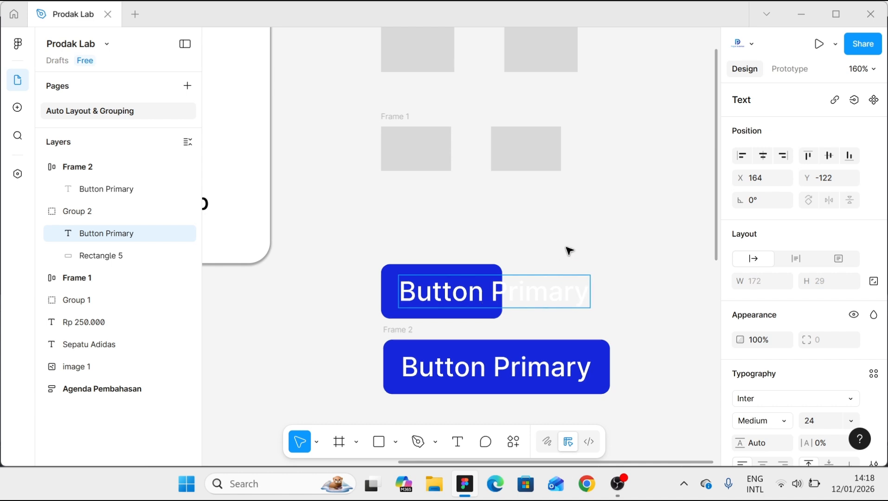
key("Escape")
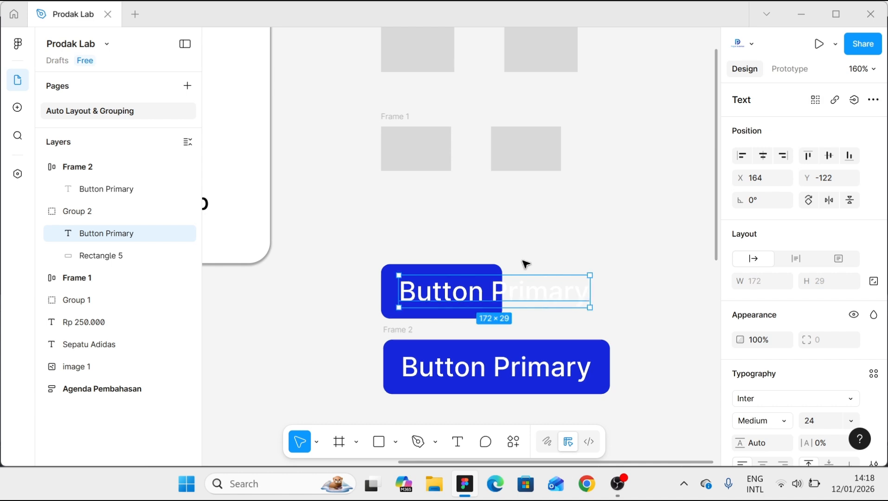
- Widen the grouped button's background rectangle to 206 so it extends behind the whole label
left_click(490, 266)
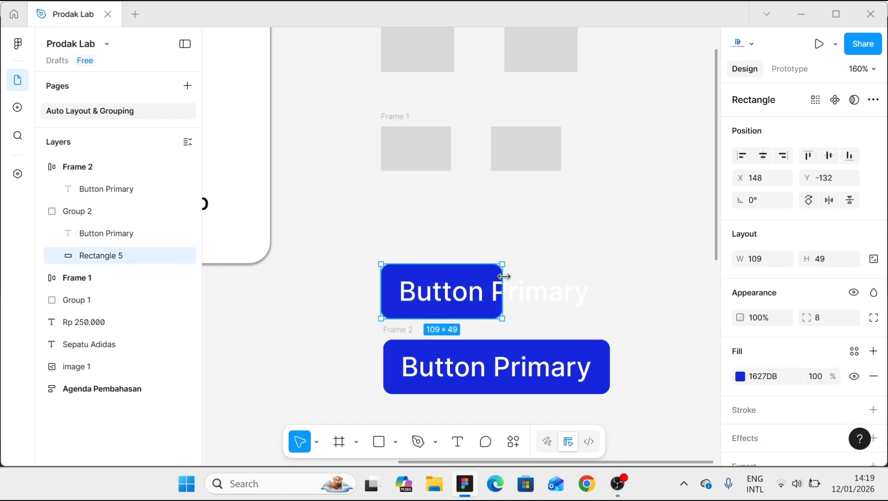
left_click_drag(503, 276, 610, 277)
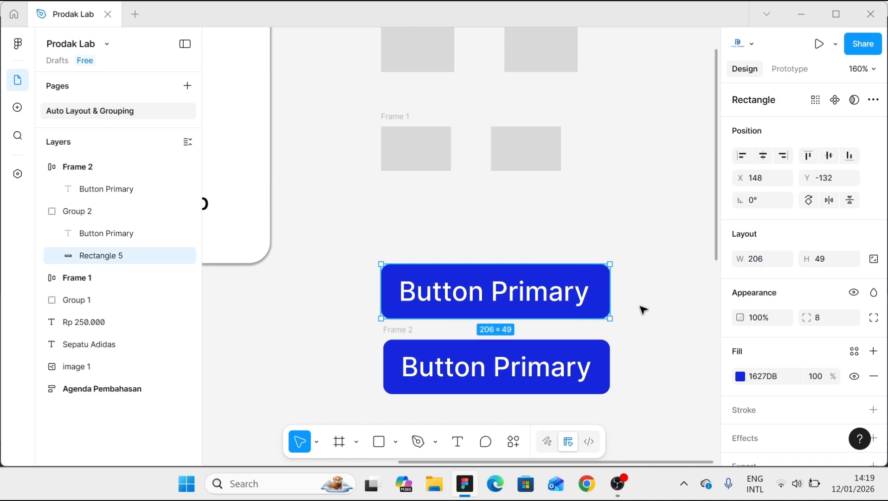
left_click(642, 310)
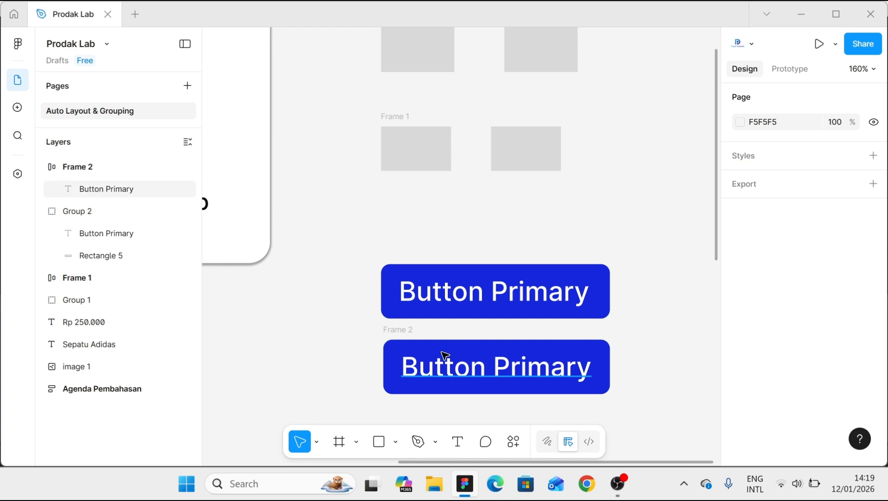
- Move the shoe image, the "Sepatu Adidas" text and the "Rp 250.000" price together beside the two buttons
left_click(421, 338)
scroll(421, 337, "down", 1)
key("Escape")
scroll(431, 334, "down", 2)
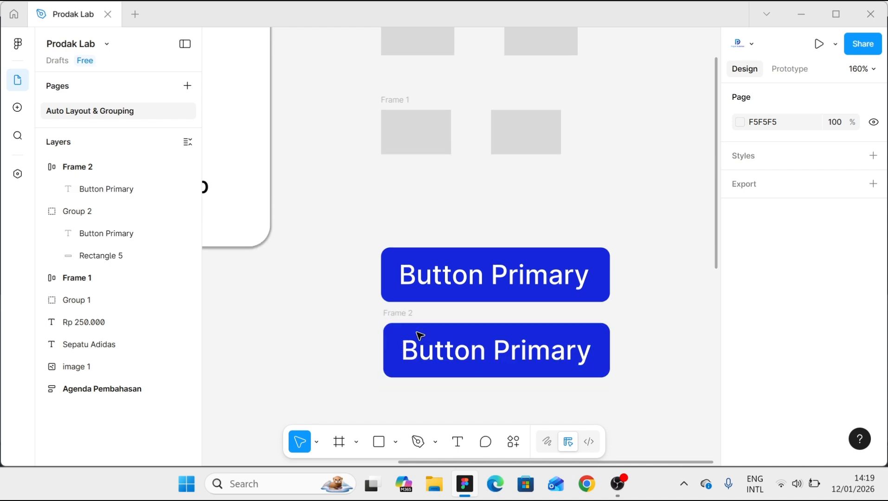
scroll(371, 306, "down", 8)
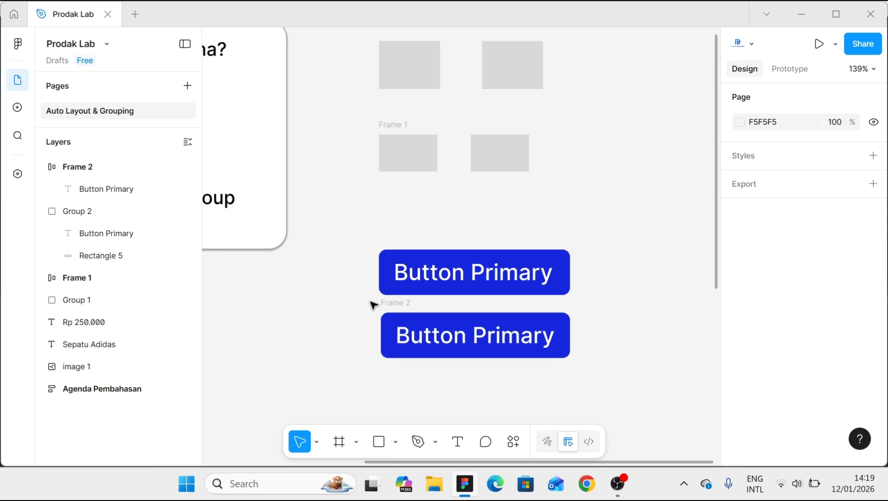
scroll(334, 347, "down", 5)
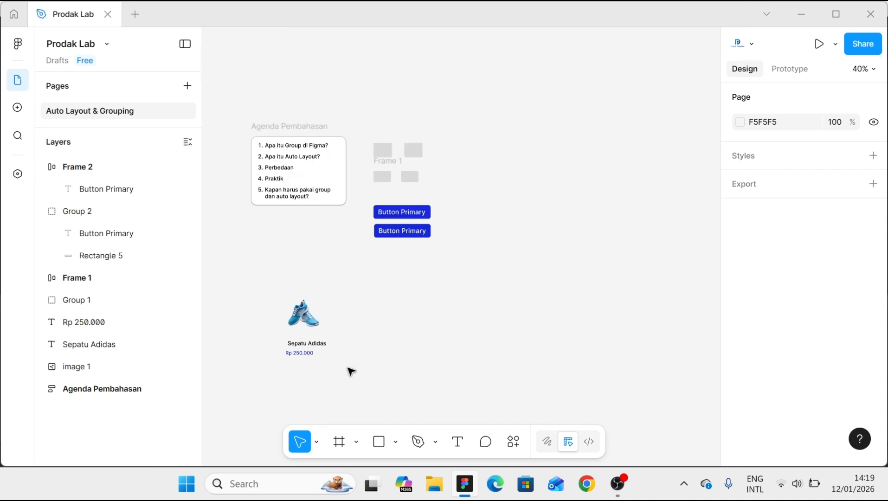
left_click_drag(378, 369, 453, 226)
scroll(453, 226, "up", 6)
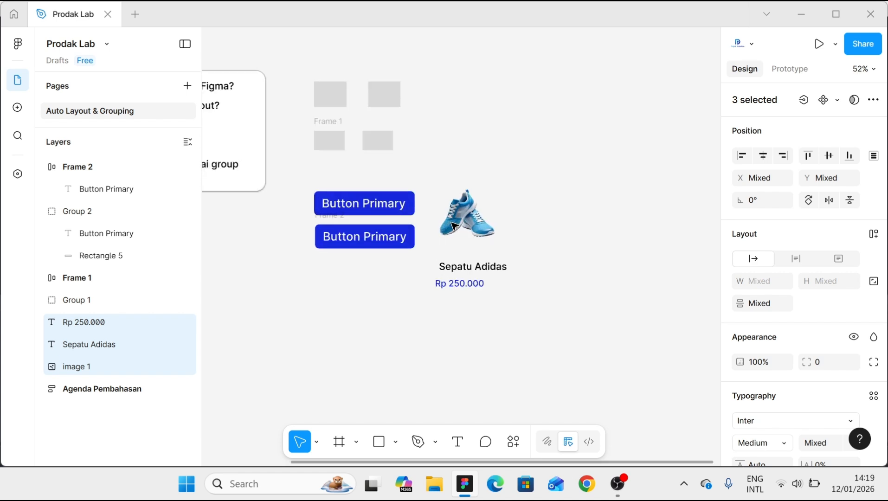
left_click(646, 239)
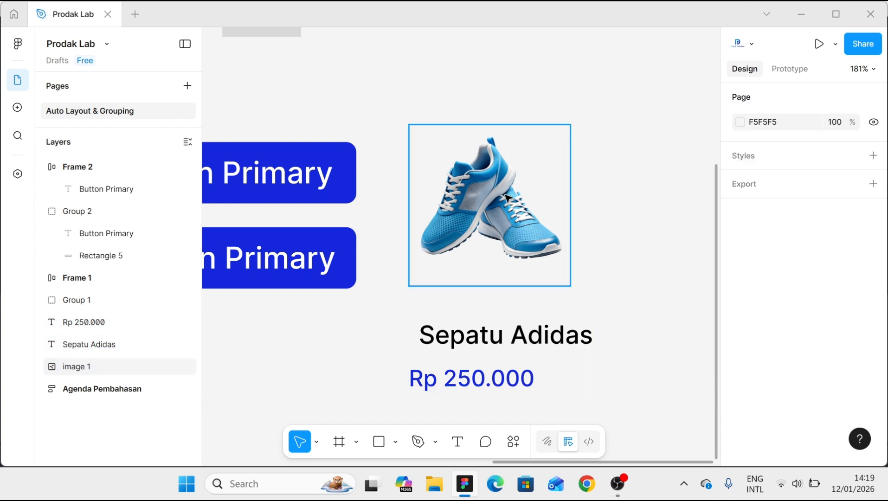
- Combine the "Sepatu Adidas" and "Rp 250.000" texts in a vertical auto layout with a gap of 8
left_click(504, 195)
left_click(480, 341)
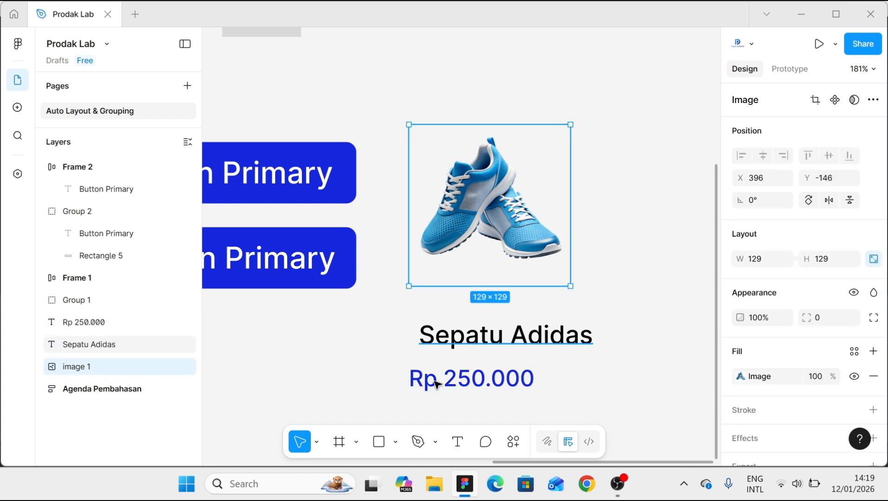
left_click(435, 384, "shift")
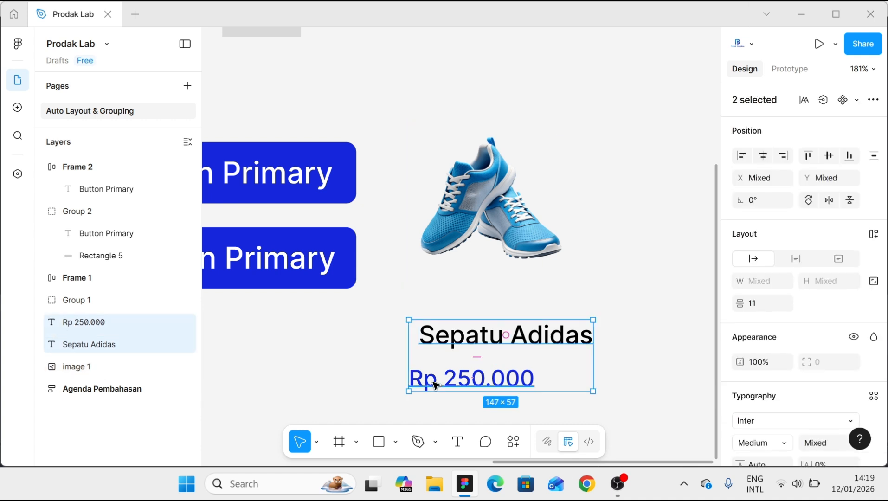
key("shift+a")
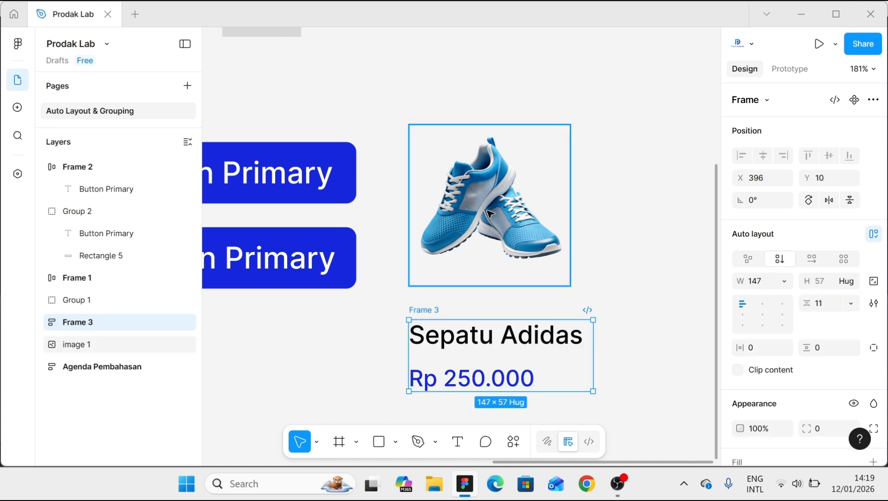
left_click(825, 307)
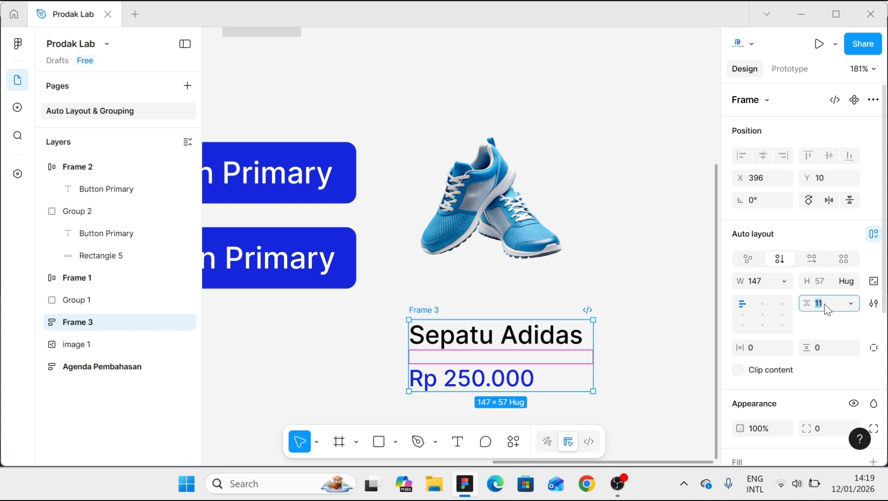
left_click(668, 337)
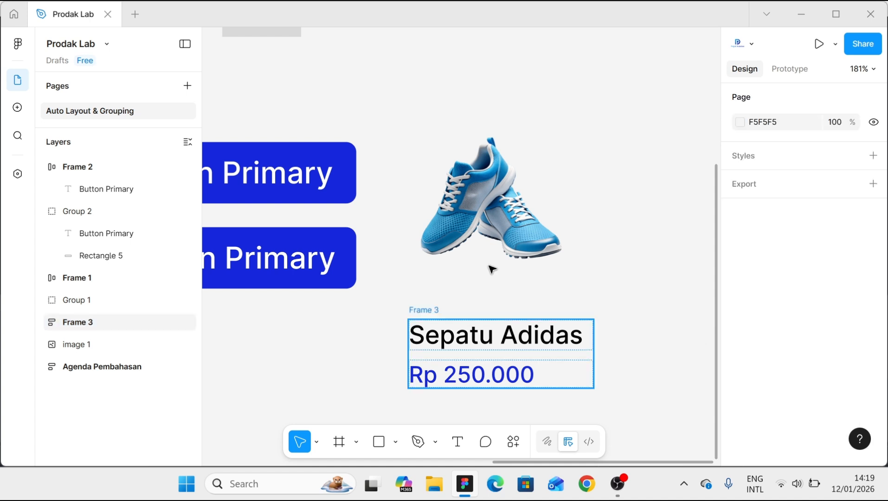
- Combine the shoe image and the name-and-price frame in a vertical auto layout frame
left_click(462, 197)
left_click(432, 314, "shift")
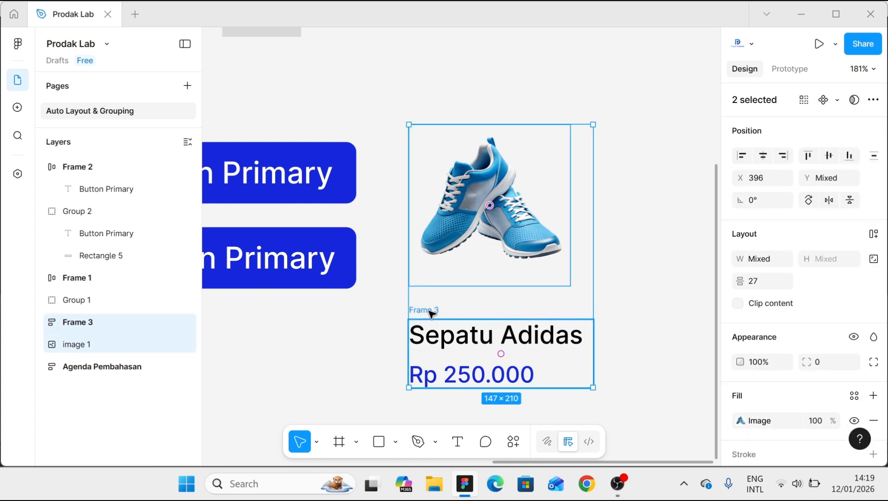
key("shift+a")
scroll(749, 398, "down", 3)
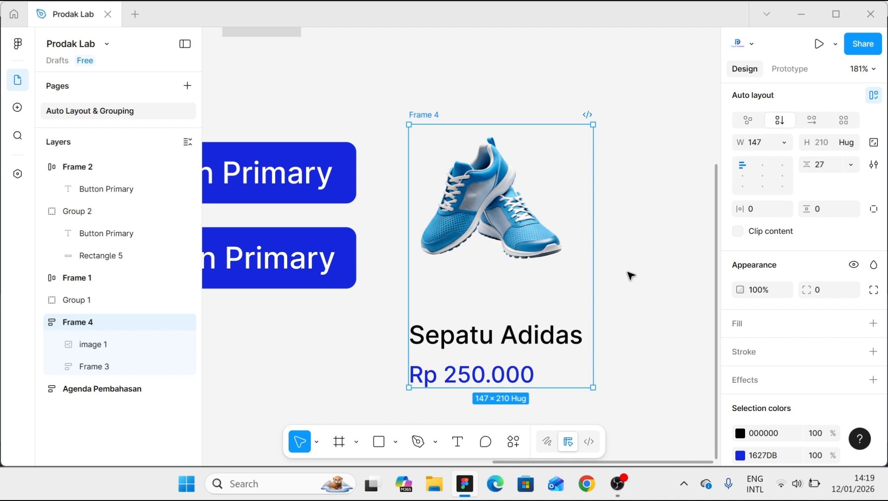
- Wrap the product content in an outer auto layout frame with horizontal and vertical padding of 16
key("shift+a")
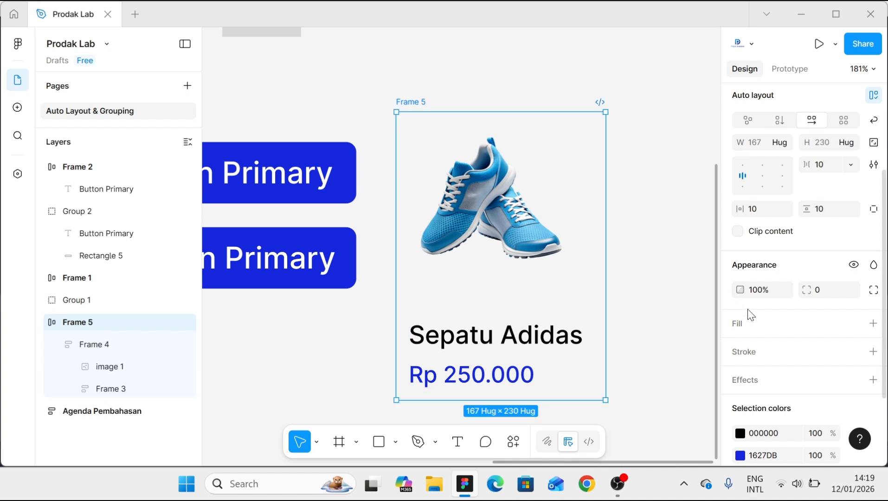
left_click(759, 218)
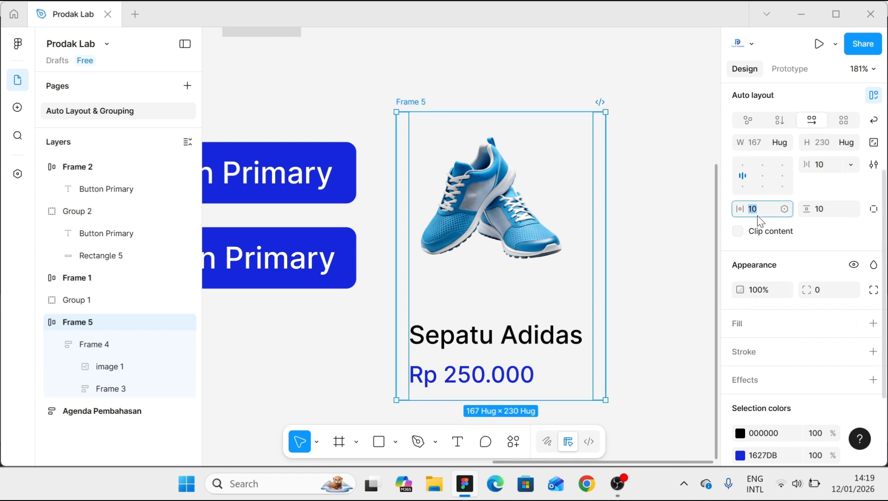
type("16")
left_click(820, 211)
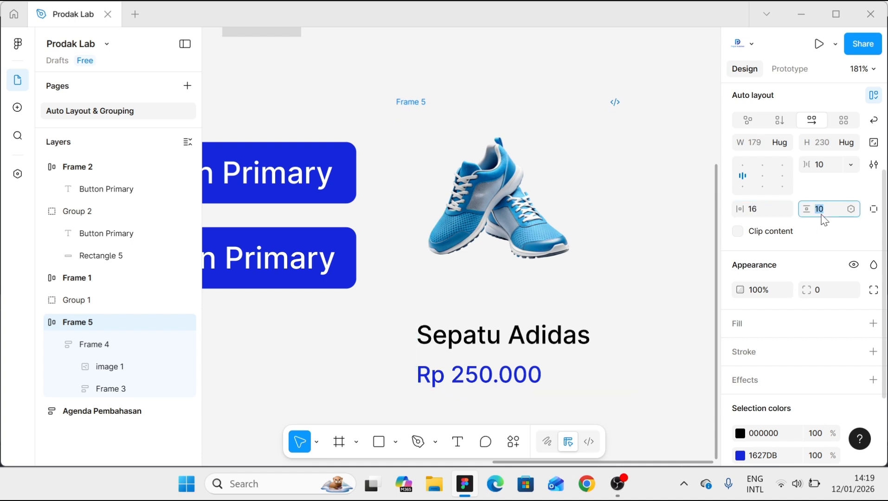
type("16")
left_click(684, 226)
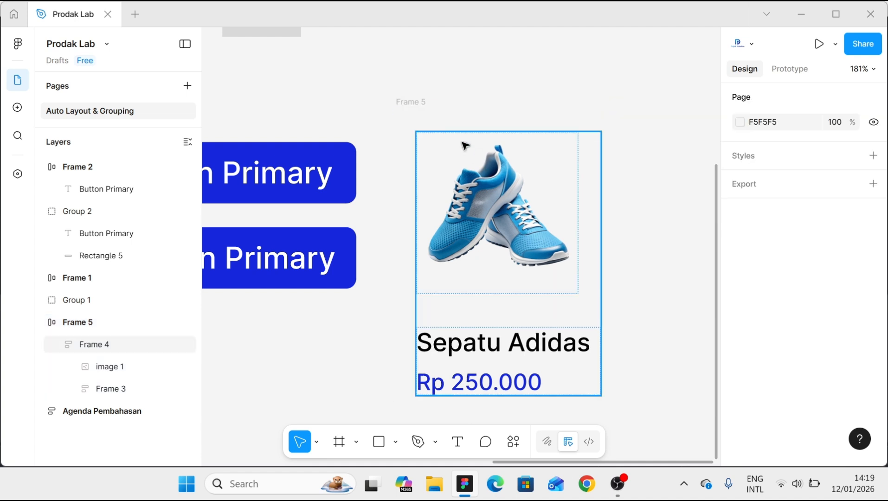
- Give the outer product card frame a white FFFFFF fill and a corner radius of 12
left_click(424, 103)
scroll(747, 399, "down", 3)
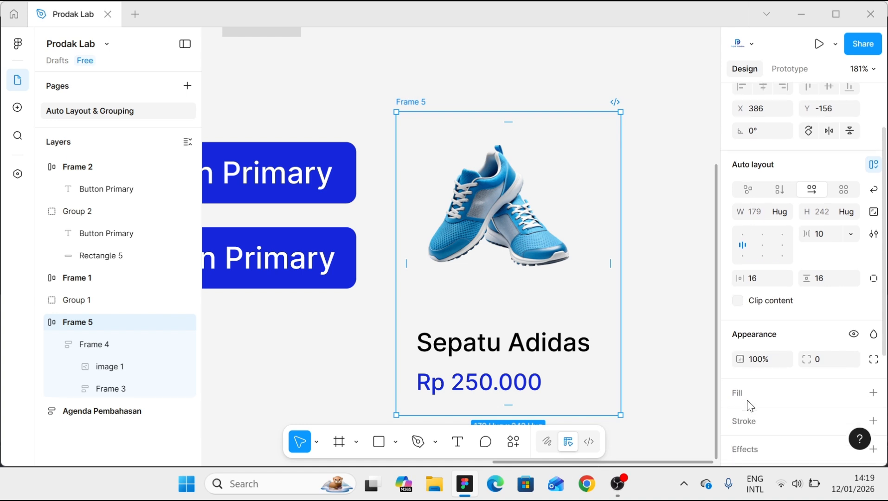
left_click(745, 395)
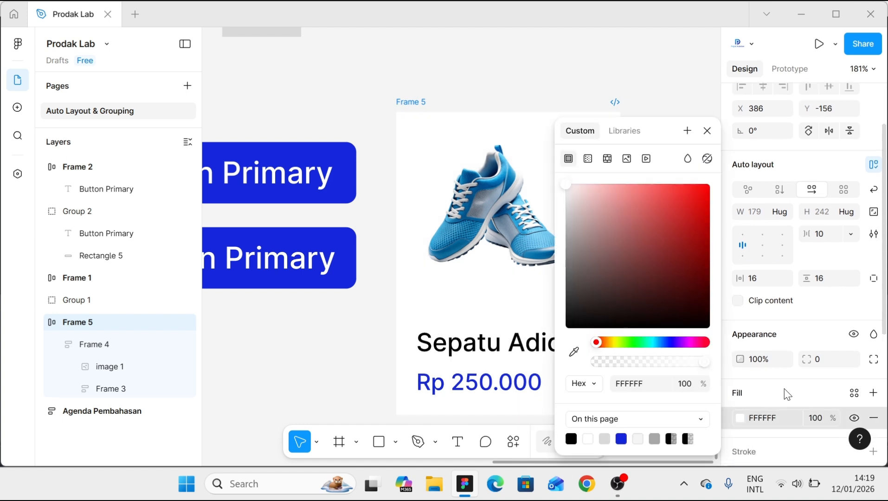
left_click(827, 364)
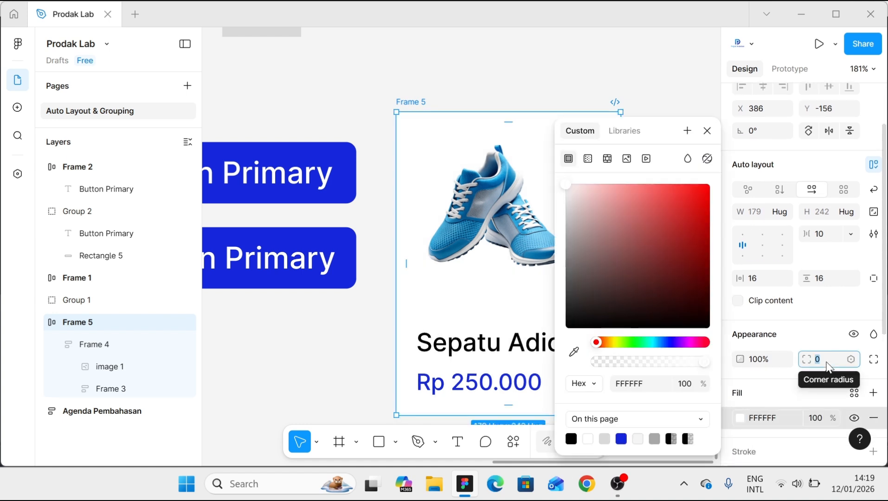
type("12")
left_click(599, 90)
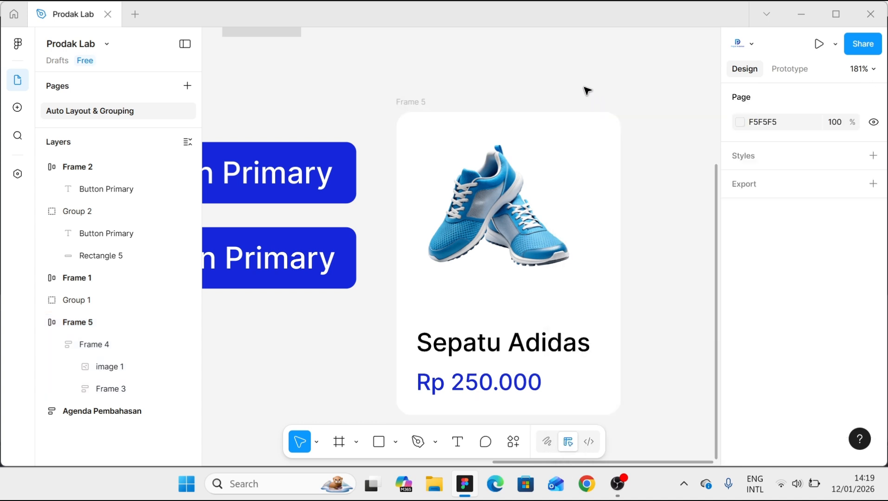
- Set the product card's horizontal and vertical padding to 8
scroll(471, 122, "down", 1)
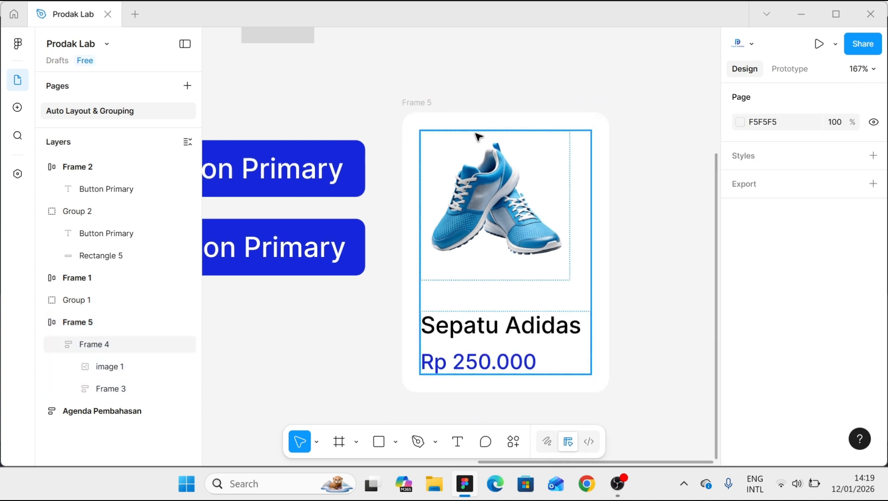
left_click(418, 103)
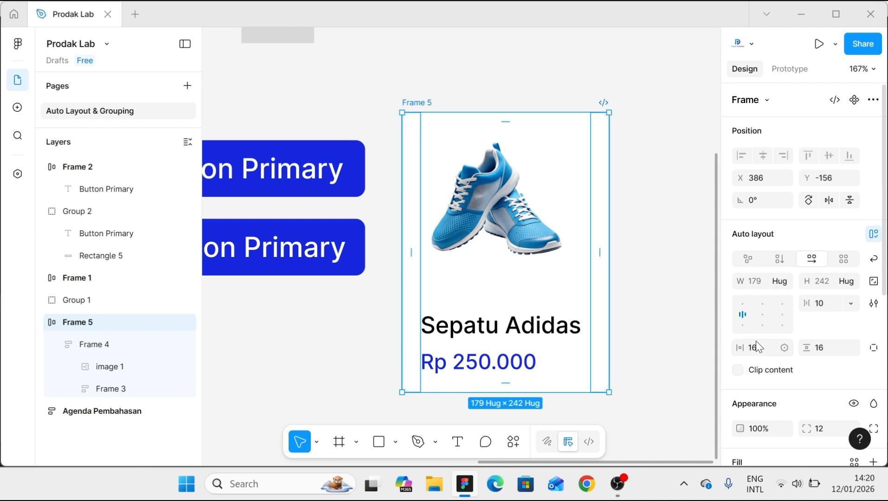
type("8")
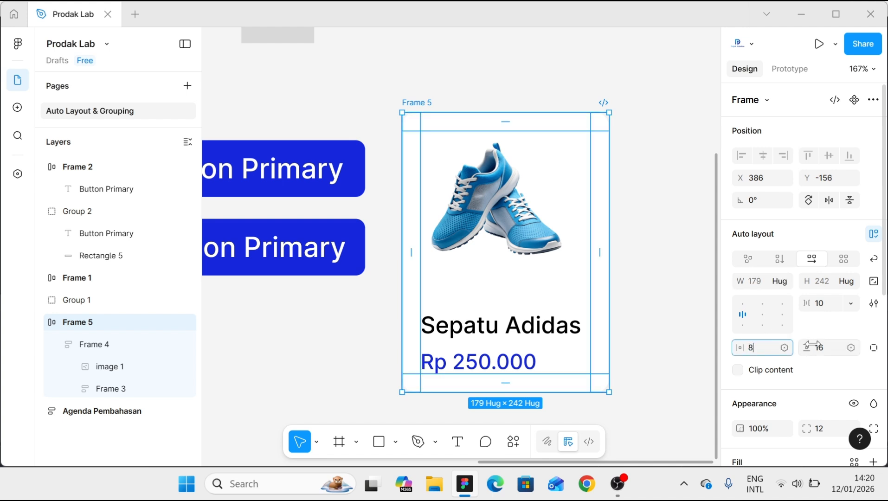
left_click(823, 351)
type("8")
left_click(658, 303)
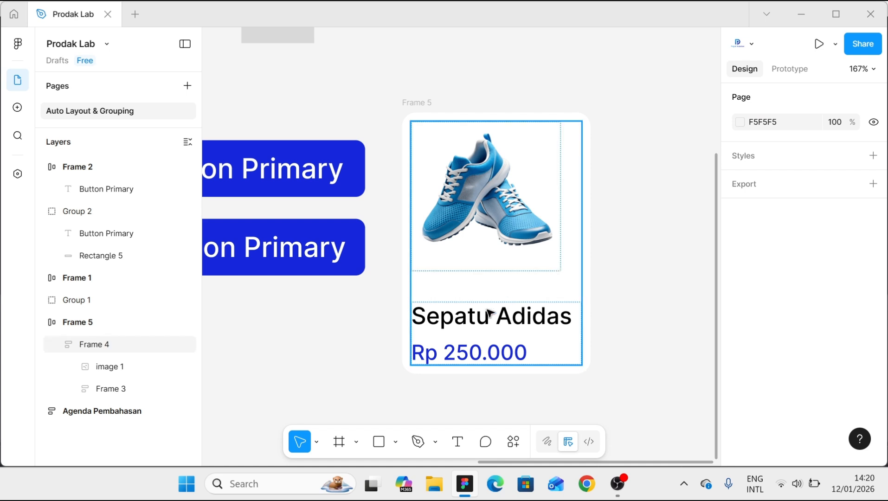
- Set the gap between the shoe image and the name-and-price texts in the card's inner frame to 8
left_click(478, 269)
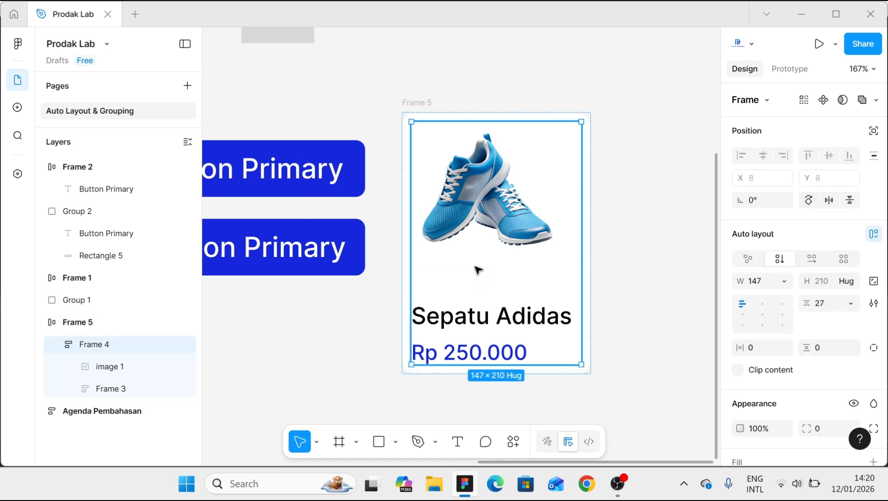
left_click(829, 305)
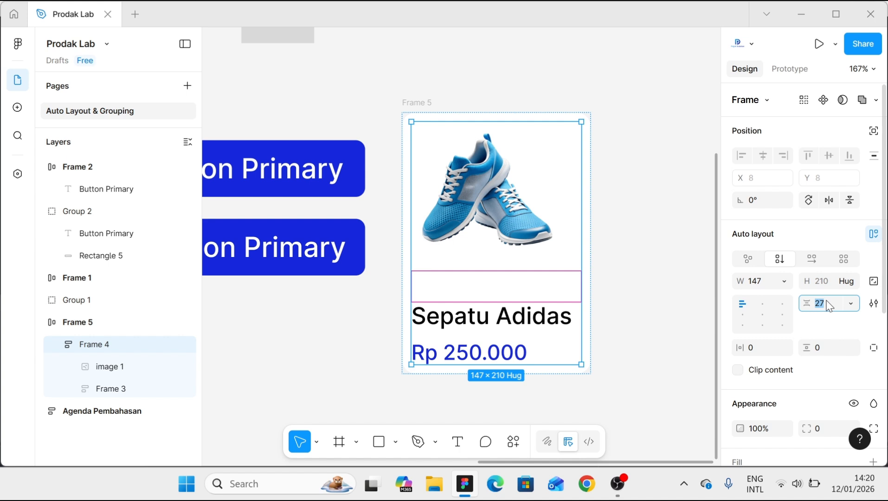
key("Return")
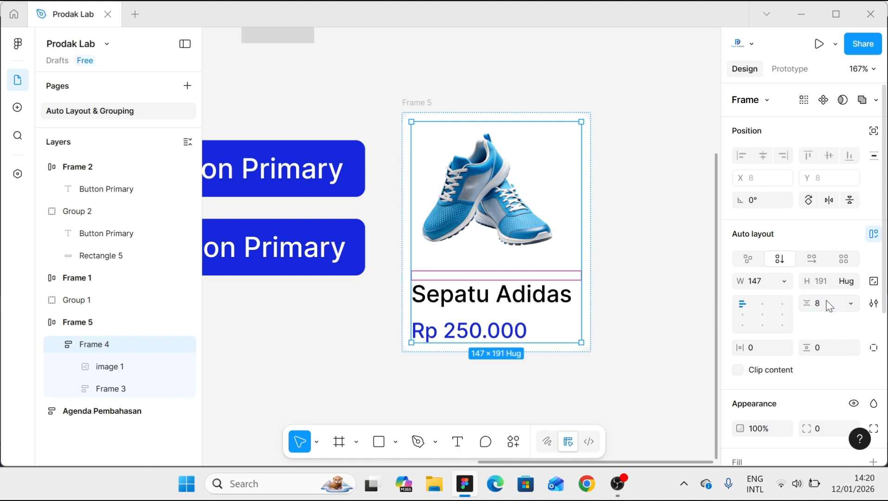
left_click(625, 272)
scroll(626, 272, "down", 3)
scroll(614, 336, "up", 3)
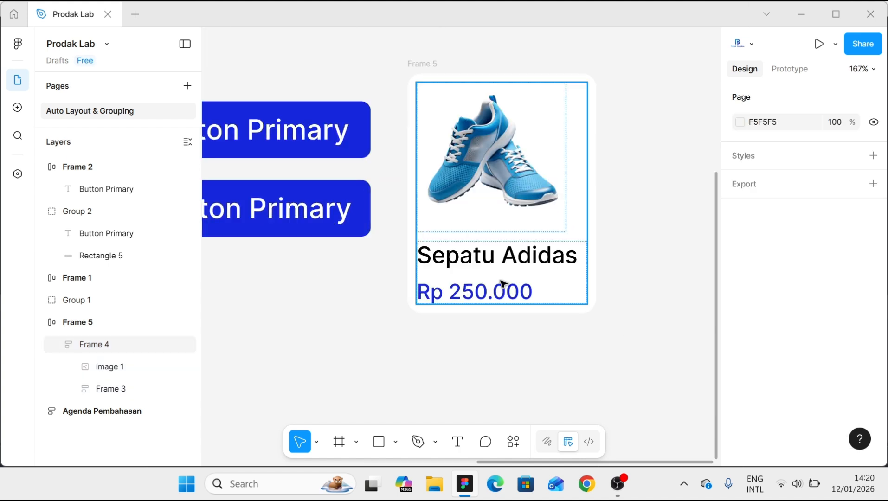
- Set the font size of the "Sepatu Adidas" product name in the card to 18
left_click(488, 266)
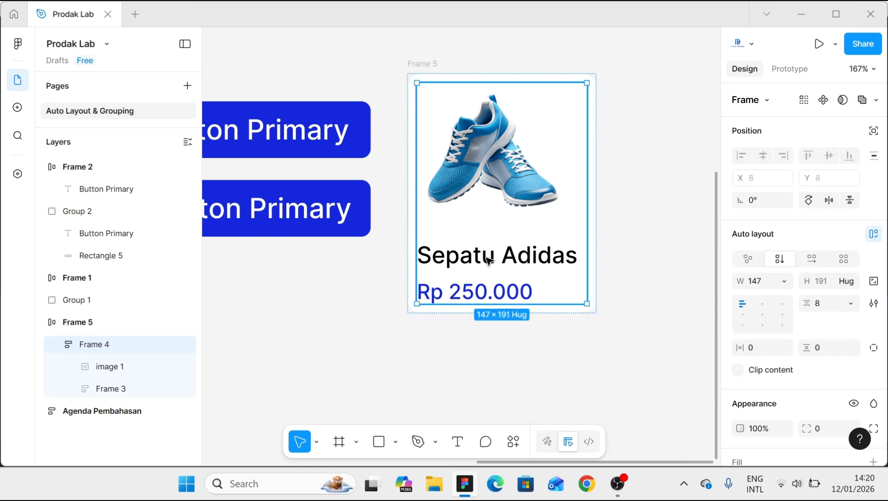
double_click(487, 258)
double_click(487, 258)
left_click(487, 258)
left_click(651, 254)
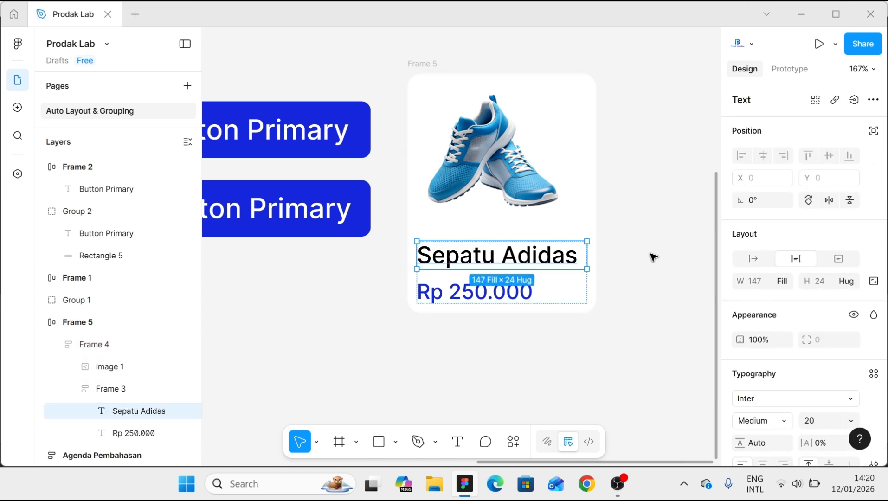
left_click(825, 423)
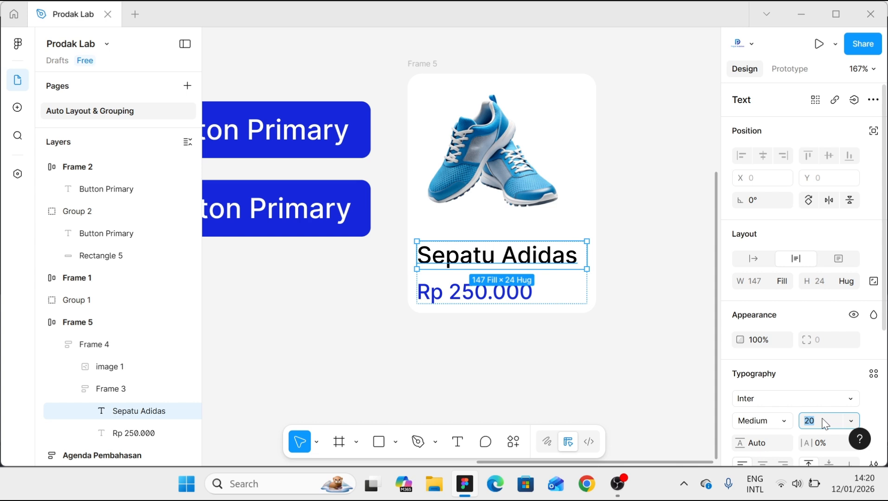
type("18")
- Set the font size of the "Rp 250.000" price text in the card to 14
left_click(473, 294)
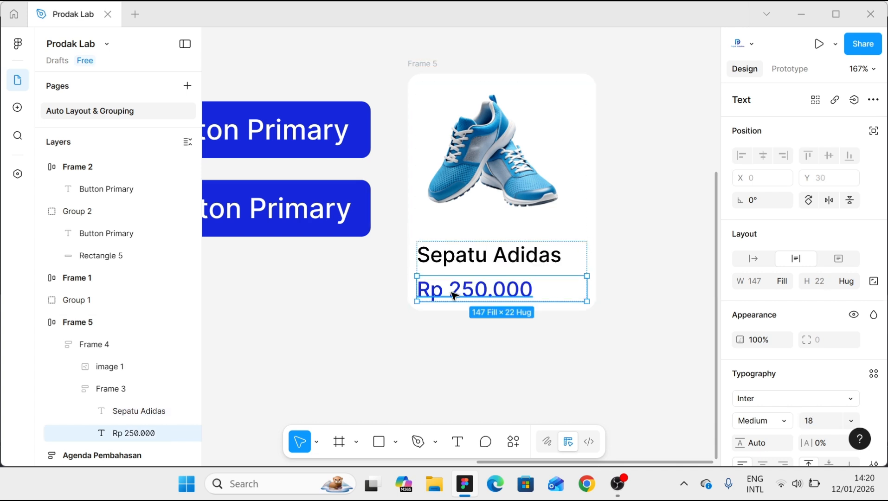
left_click(818, 421)
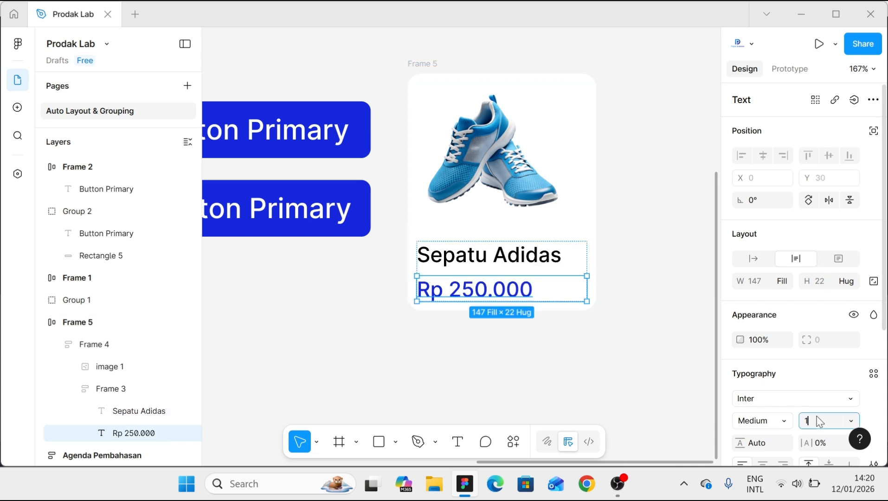
key("Return")
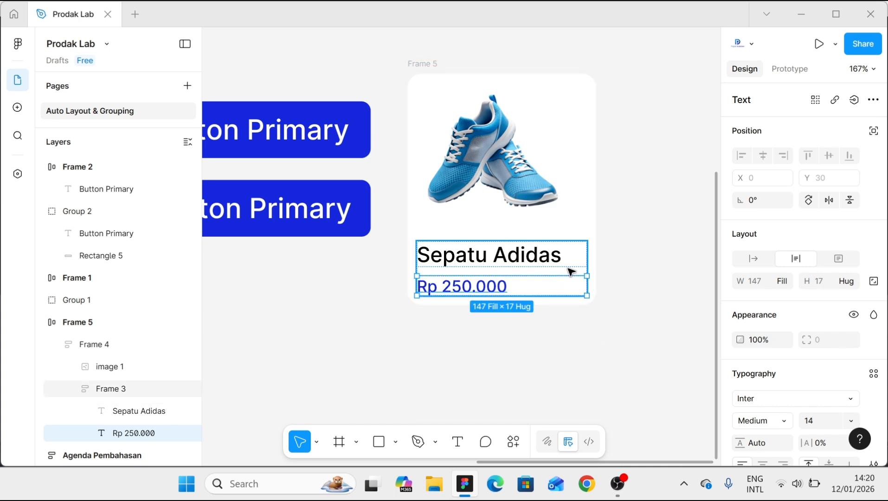
- Set the gap between the product name and the price in their auto layout frame to 4
left_click(573, 271)
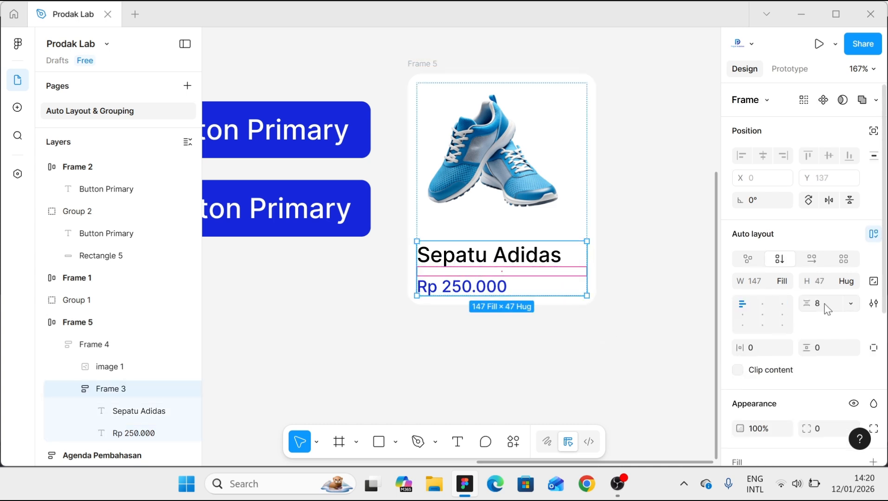
left_click(827, 309)
key("Return")
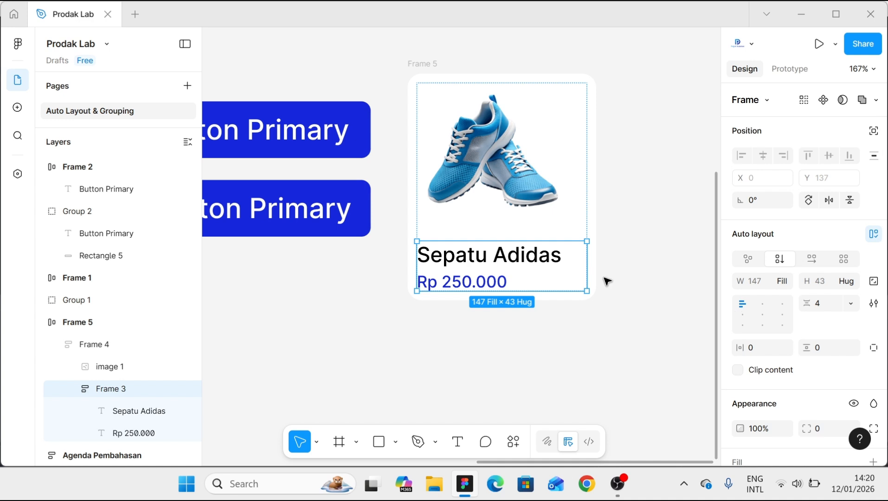
left_click(457, 317)
scroll(458, 319, "down", 1)
scroll(534, 336, "up", 1)
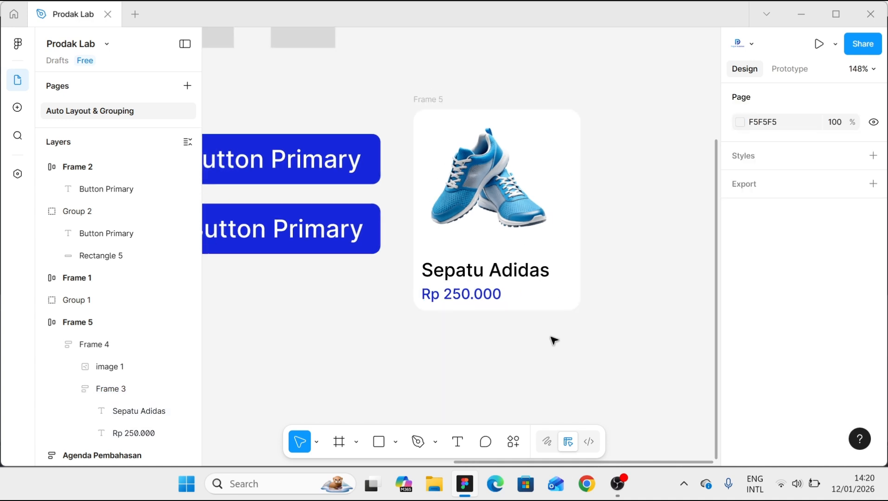
scroll(561, 310, "up", 2)
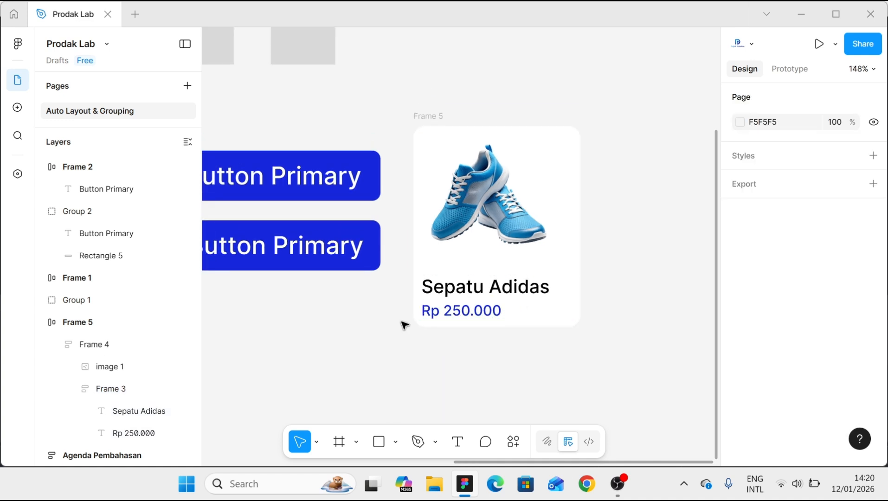
scroll(550, 277, "up", 1)
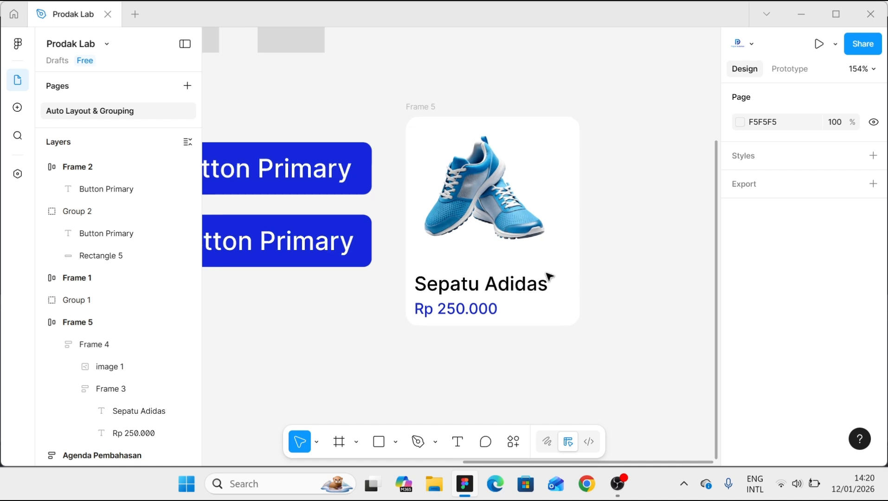
left_click(426, 114)
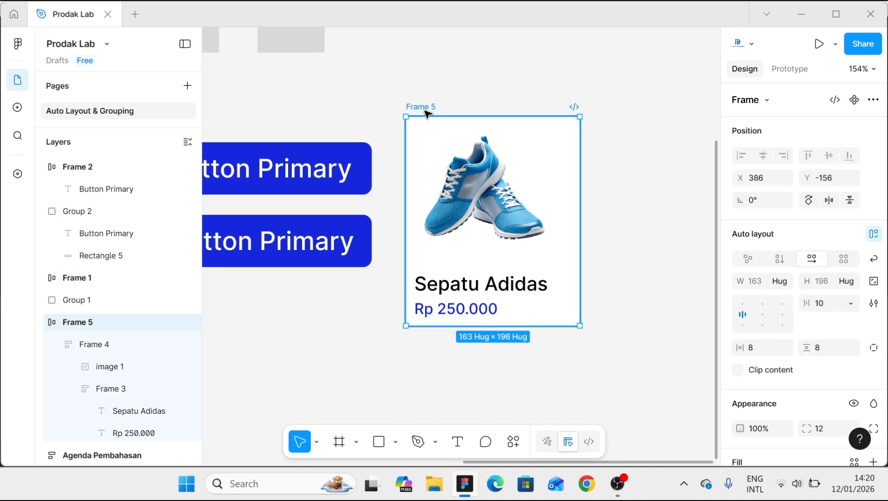
left_click(393, 363)
scroll(393, 363, "down", 3)
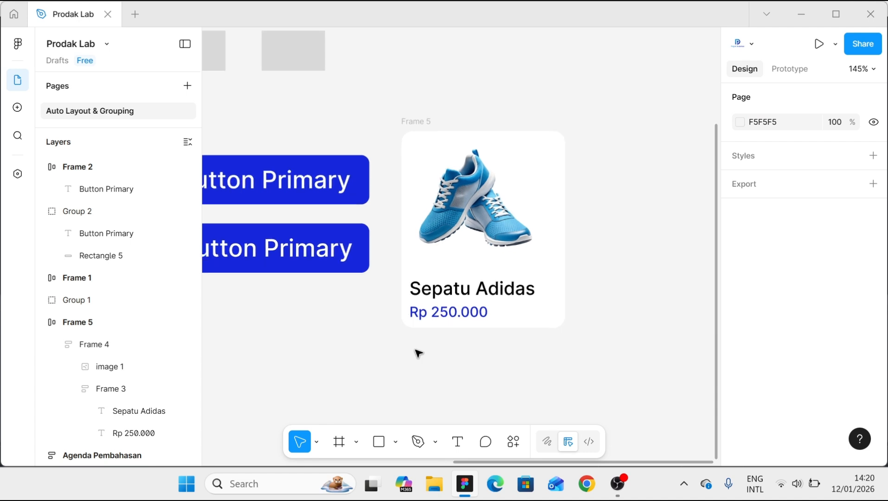
scroll(432, 341, "up", 1)
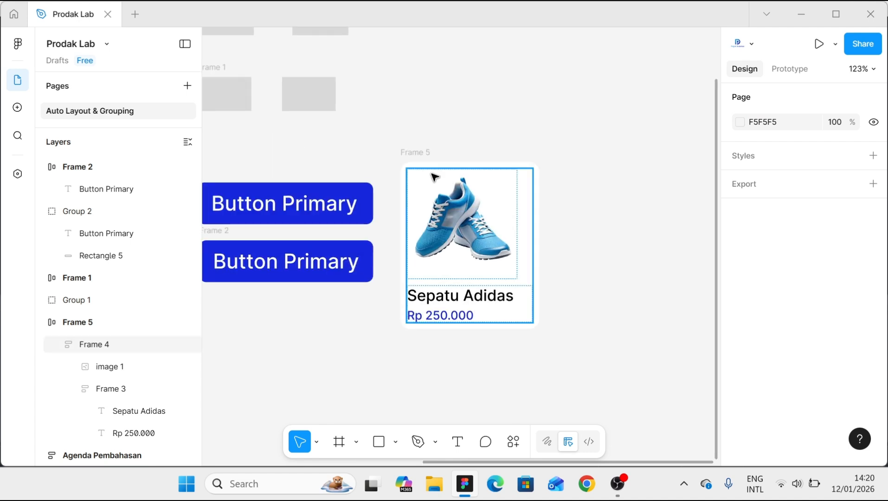
- Rename the outer product card frame as Autolayout and place a duplicate of the card beside it on its right
left_click(418, 155)
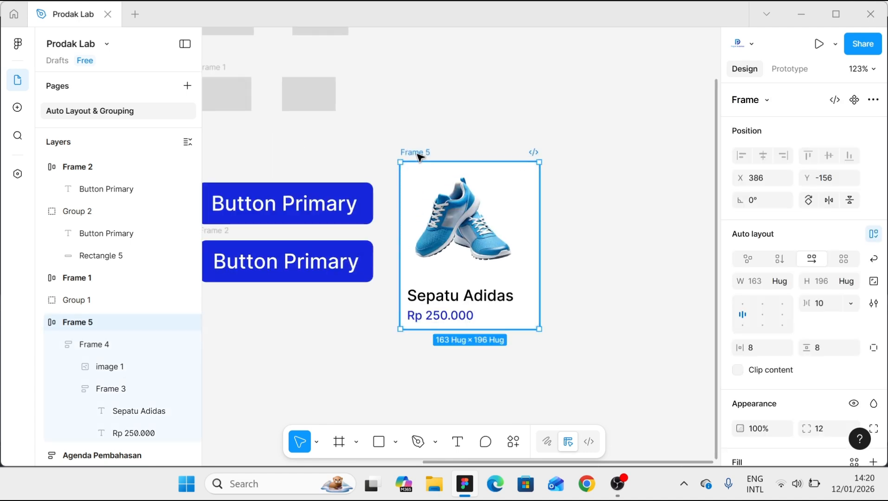
type("AutoLayout")
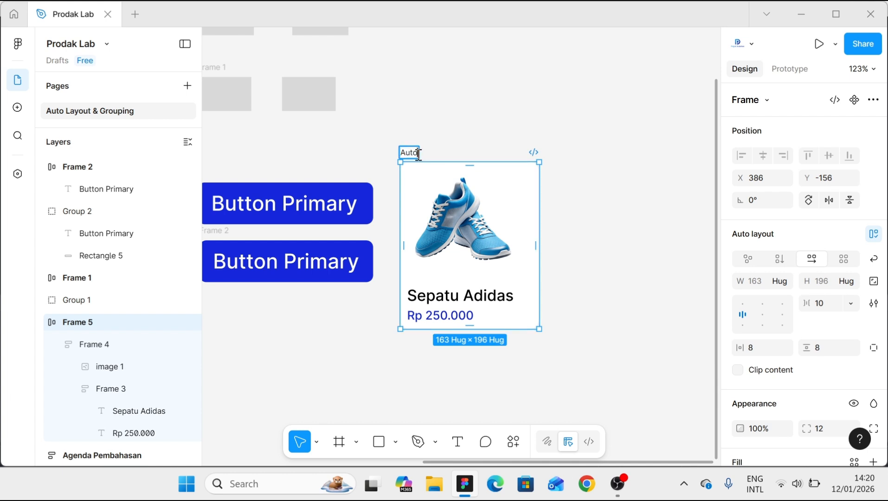
left_click(431, 131)
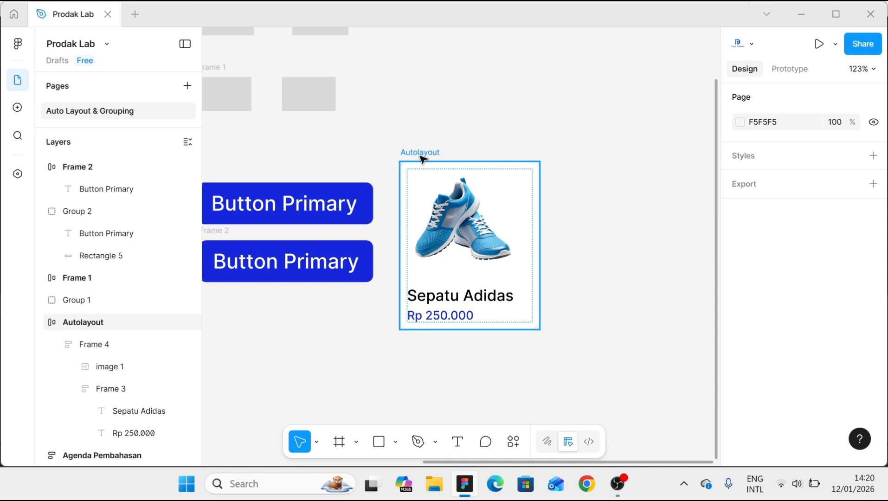
left_click_drag(422, 159, 563, 155)
scroll(653, 280, "up", 2)
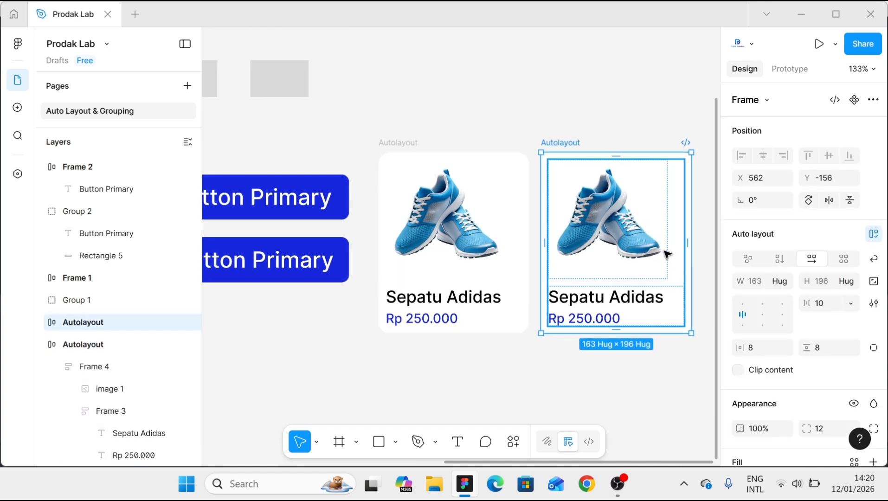
- Center the shoe image horizontally in both cards by changing the alignment of each card's inner auto layout frame
left_click(488, 234)
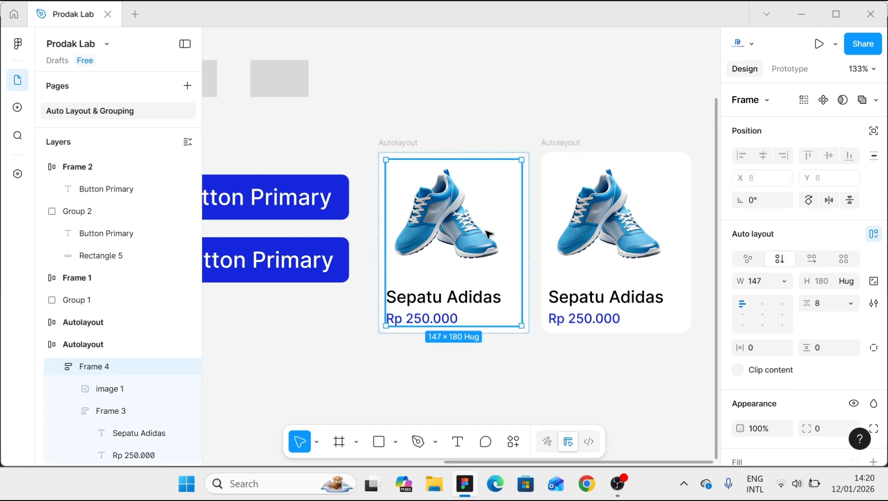
left_click(762, 302)
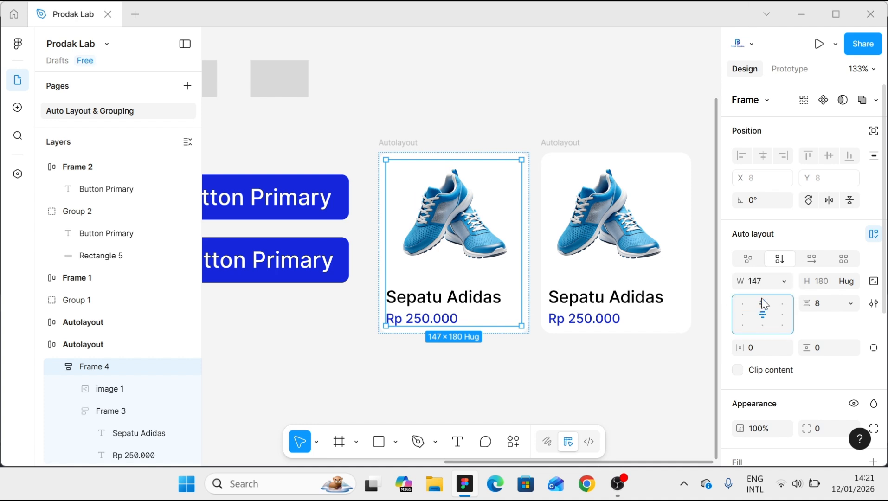
left_click(623, 252)
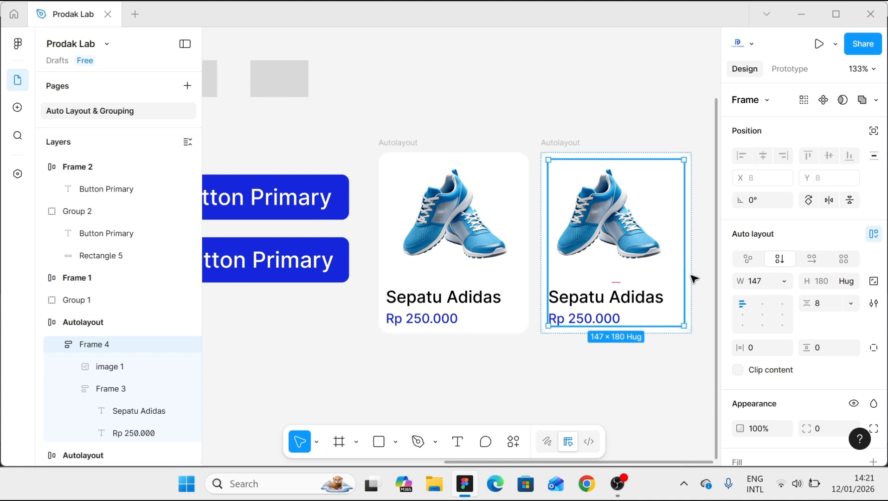
left_click(766, 306)
scroll(471, 311, "down", 1)
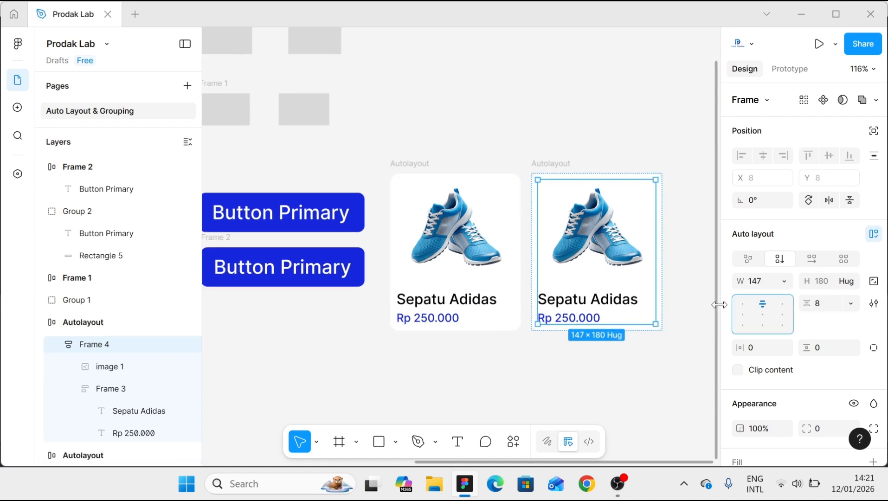
scroll(676, 294, "up", 1)
left_click(679, 285)
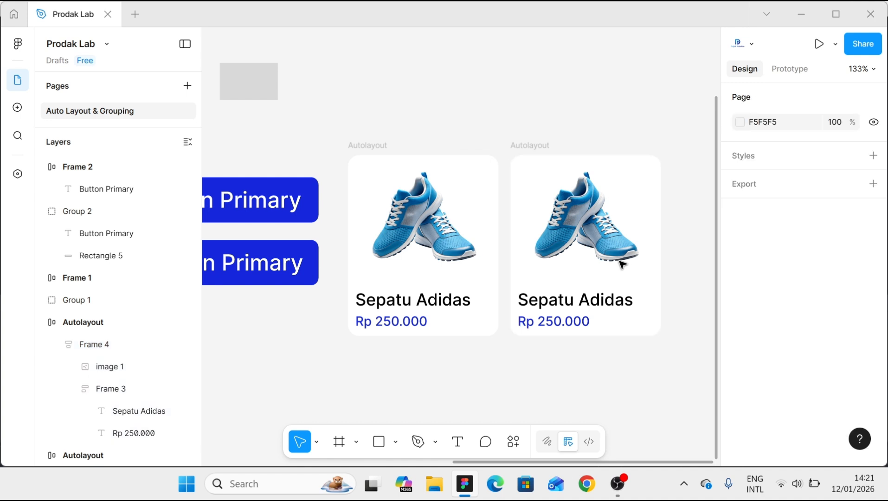
- Ungroup the duplicate card's white outer frame and the inner frame holding its image and texts
left_click(536, 151)
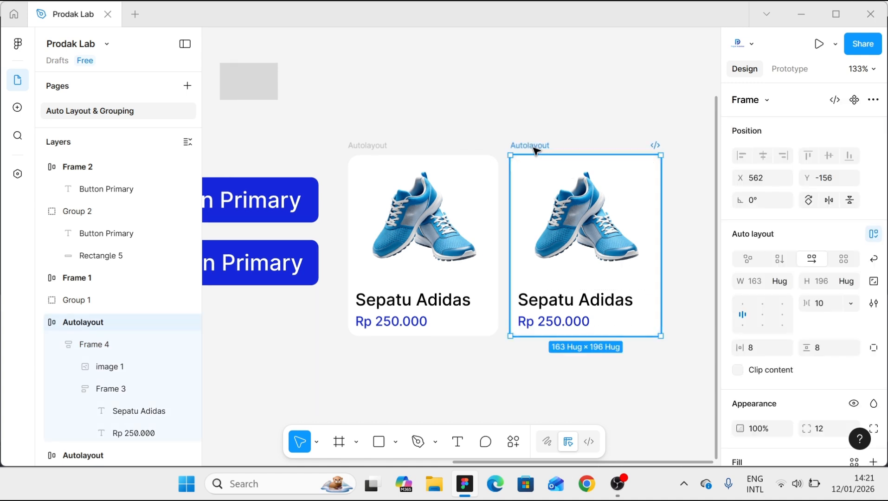
right_click(535, 151)
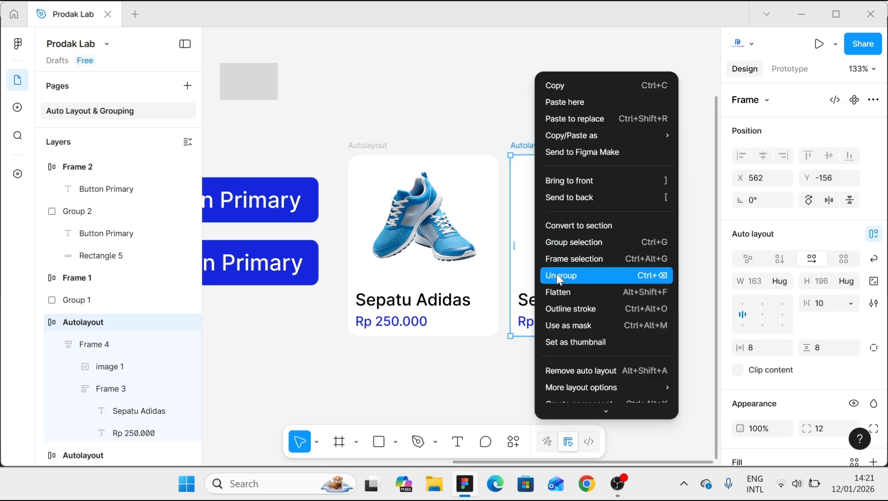
left_click(557, 274)
left_click(549, 134)
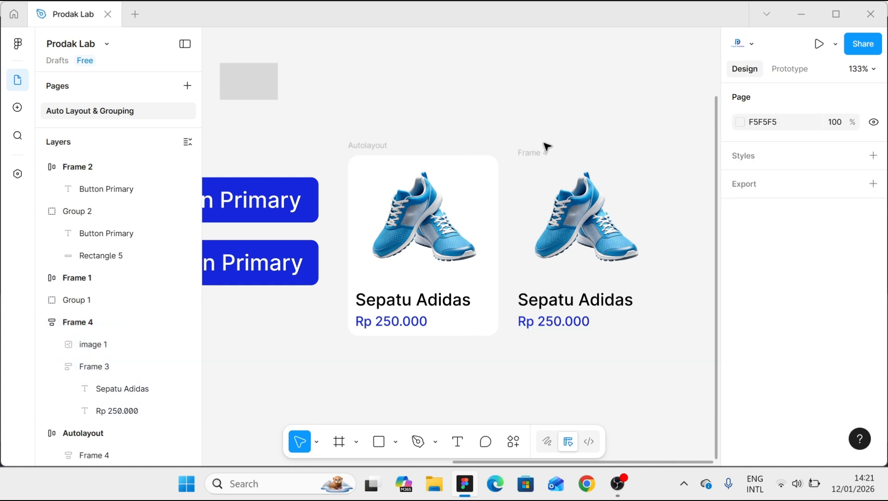
left_click(540, 154)
right_click(540, 154)
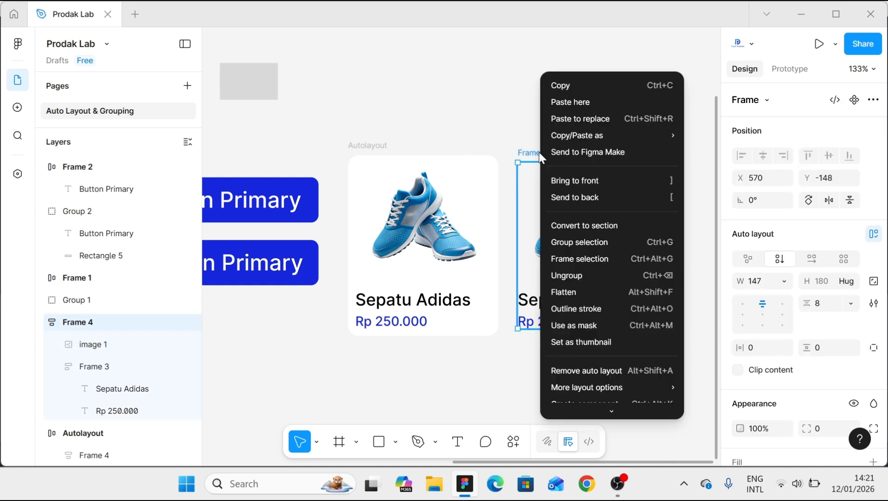
left_click(569, 275)
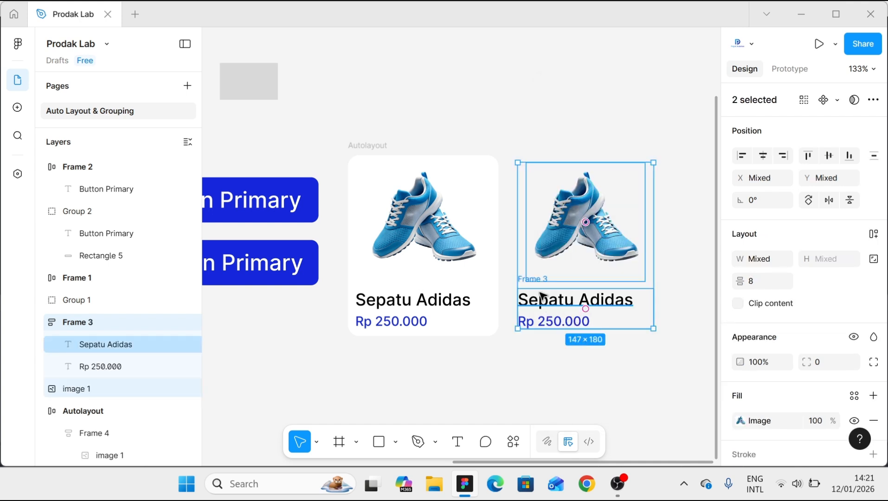
- Ungroup the duplicate's frame that holds the product name and price, leaving the texts as separate layers
left_click(541, 295)
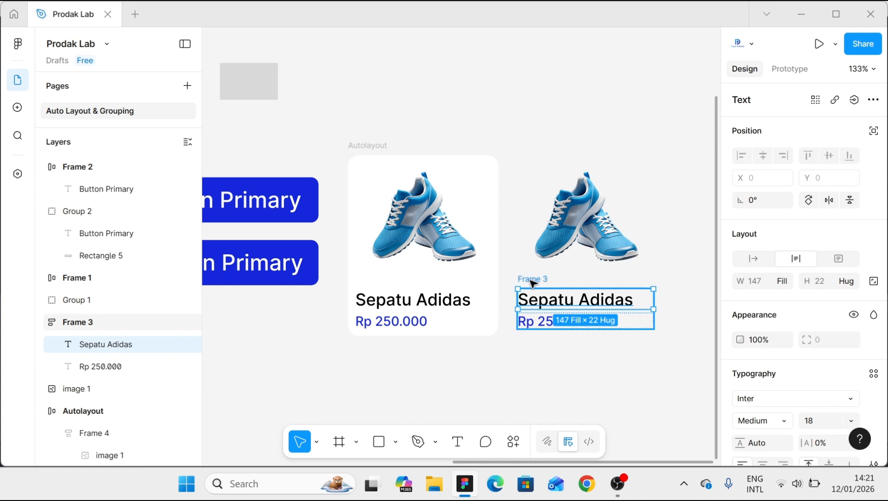
left_click(532, 281)
right_click(533, 281)
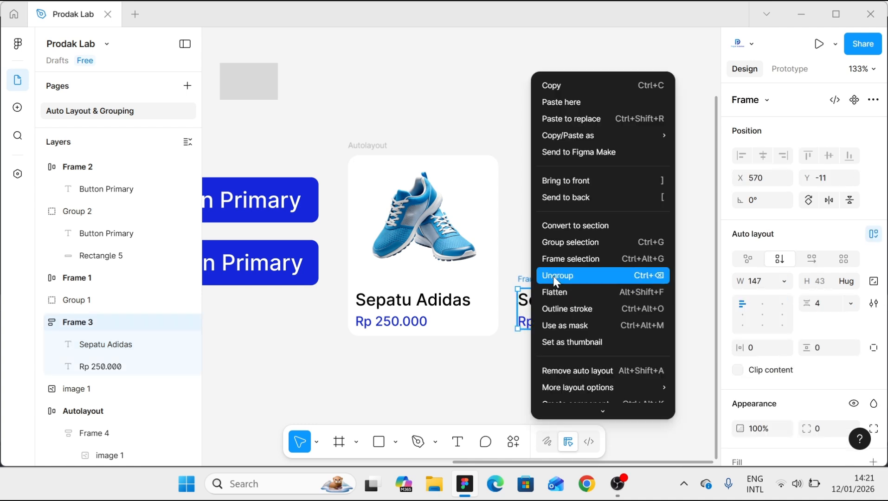
left_click(554, 277)
left_click(600, 354)
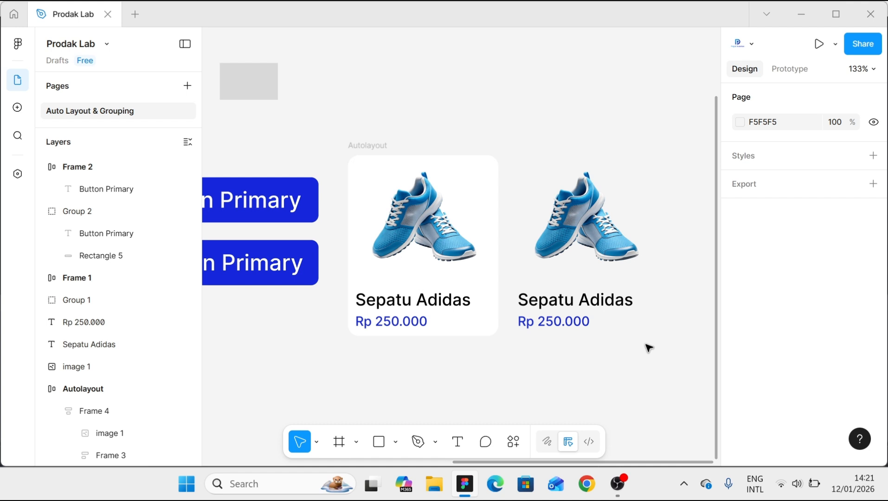
- Group the duplicate's loose name and price texts, and group that text group with the shoe image
mouse_move(645, 343)
left_mouse_down()
mouse_move(548, 325)
mouse_move(521, 296)
left_mouse_up()
key("ctrl+g")
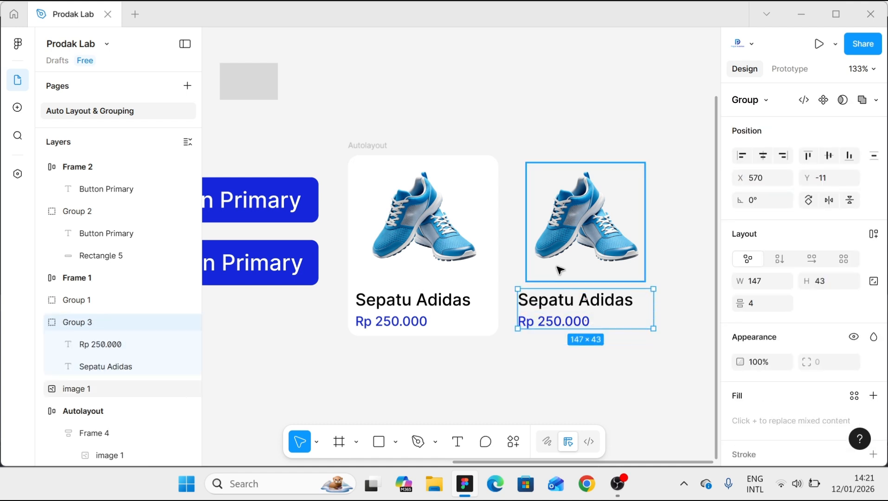
left_click(558, 244)
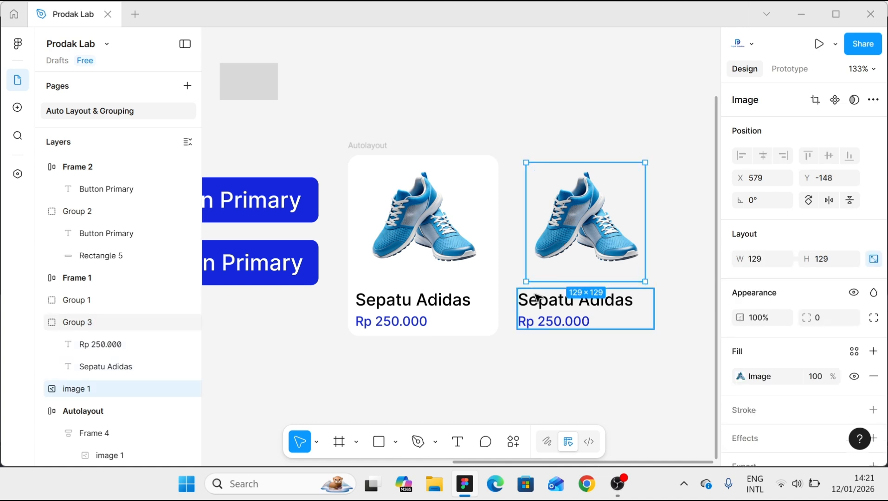
left_click(536, 299, "shift")
key("ctrl+g")
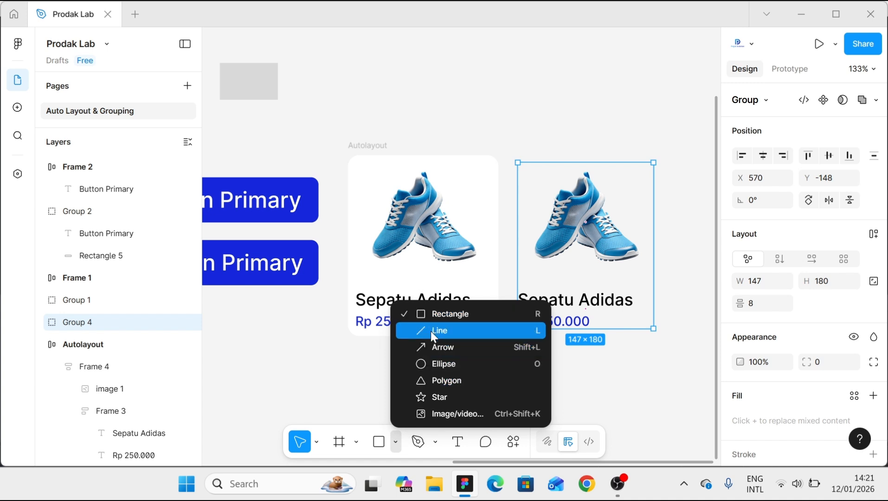
left_click(432, 314)
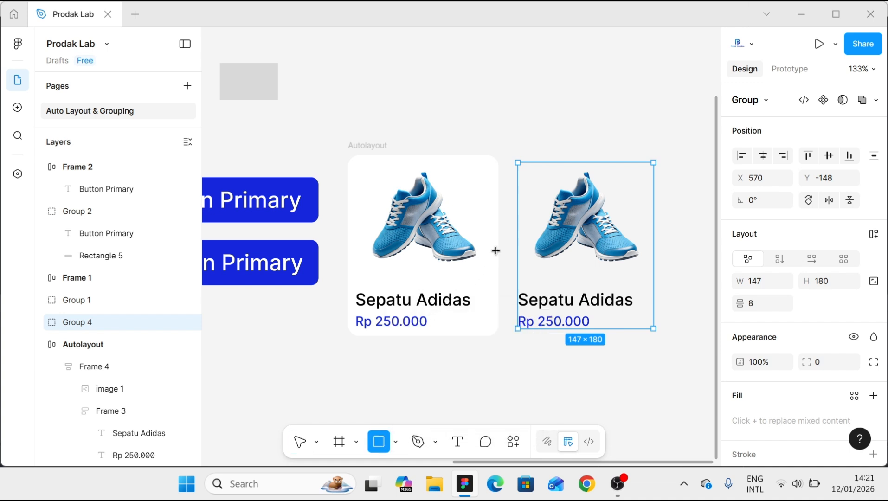
key("v")
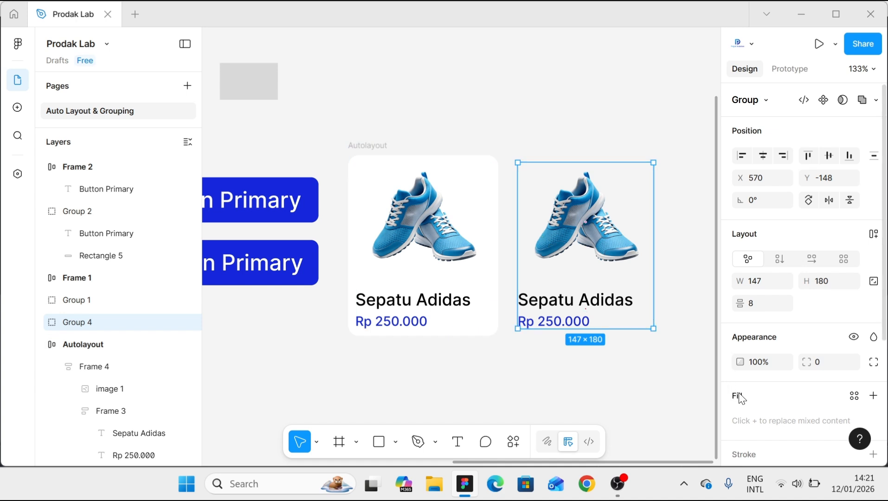
left_click(855, 397)
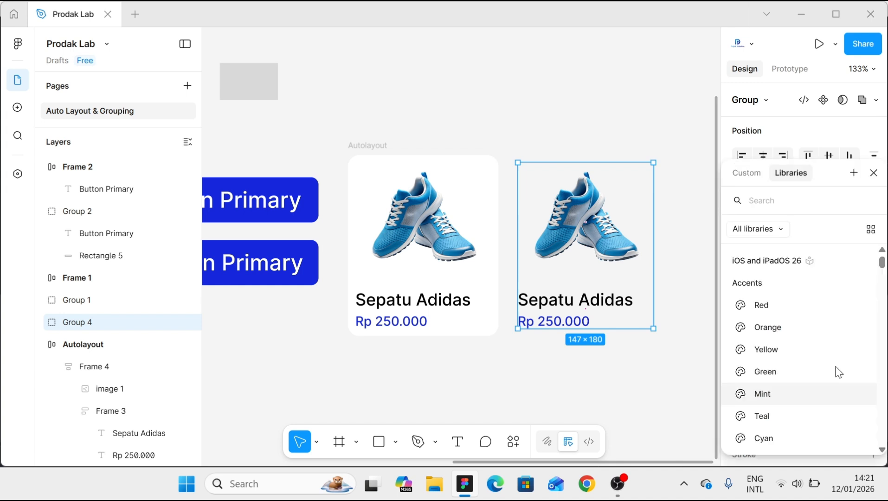
left_click(704, 333)
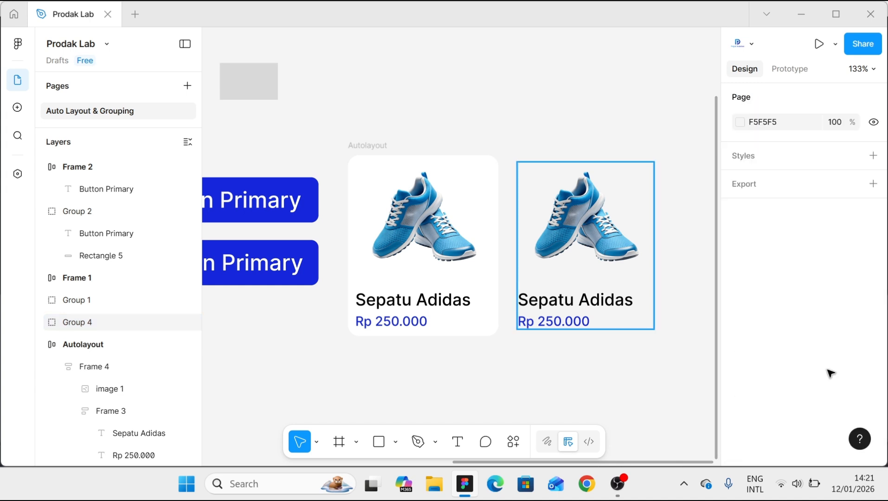
- Try a white fill on the grouped shoe image and texts, and undo it
left_click(873, 396)
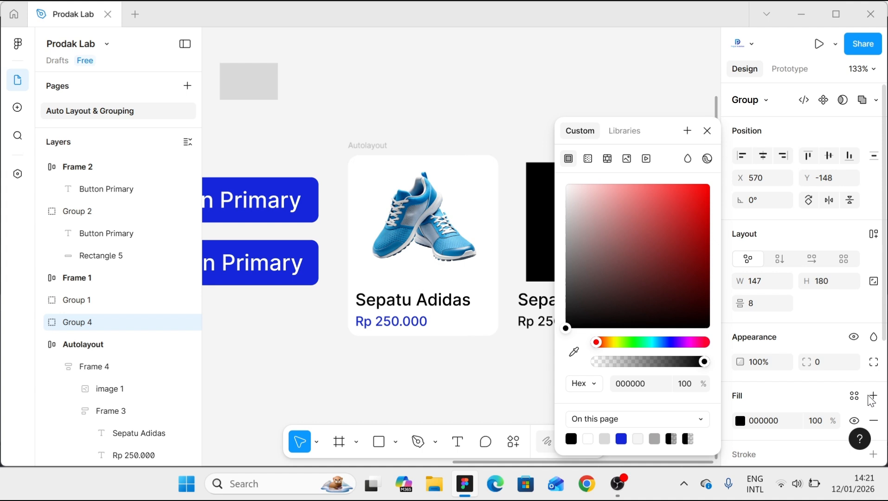
left_click(588, 438)
left_click(516, 392)
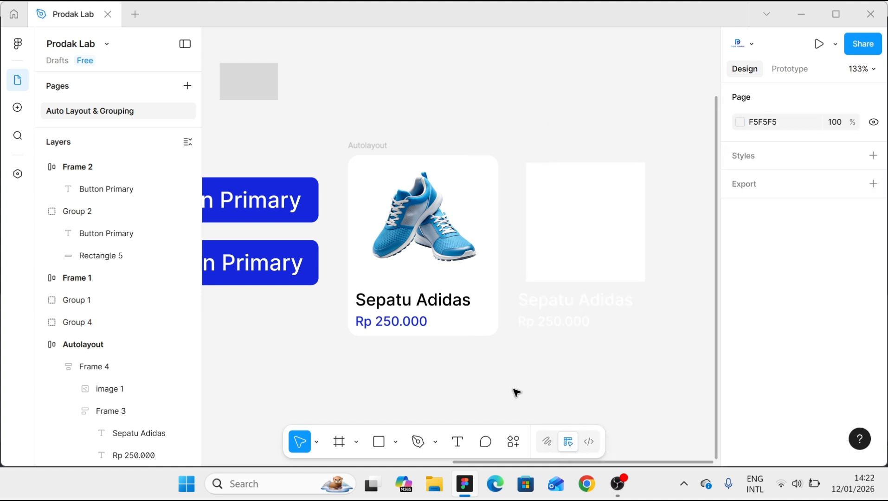
key("ctrl+z")
key("ctrl+z")
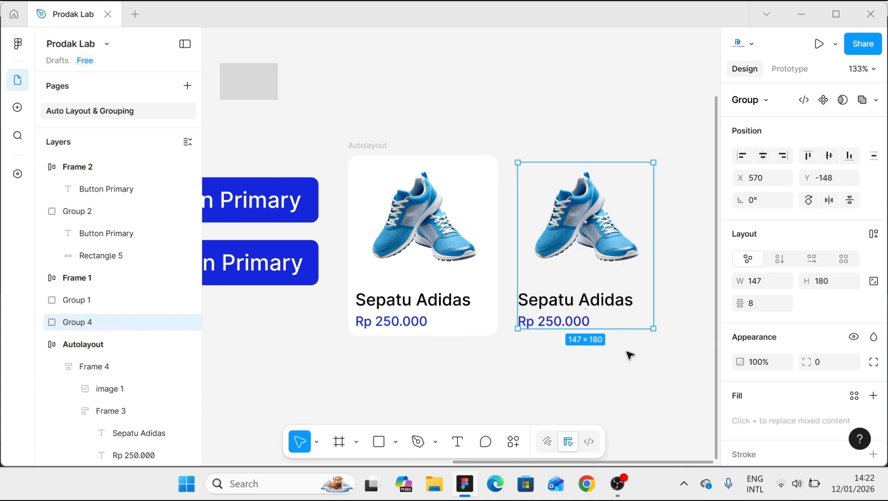
- Draw a rectangle about 142 × 212 over the grouped shoe content and send it to the back
left_click(629, 355)
left_click(395, 441)
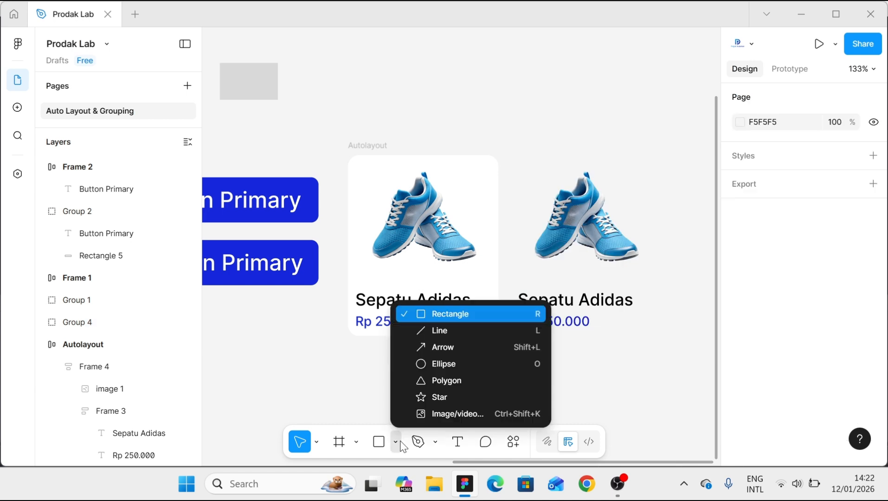
left_click(471, 314)
left_click_drag(620, 321, 624, 295)
right_click(626, 295)
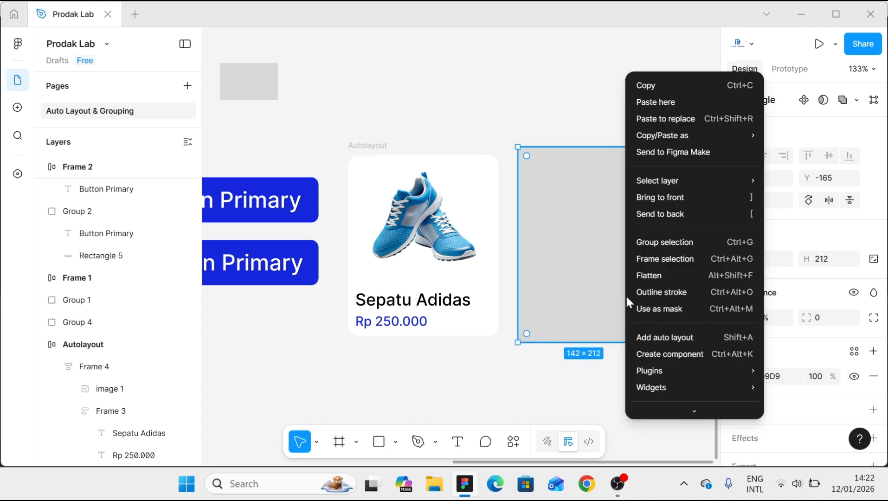
left_click(652, 214)
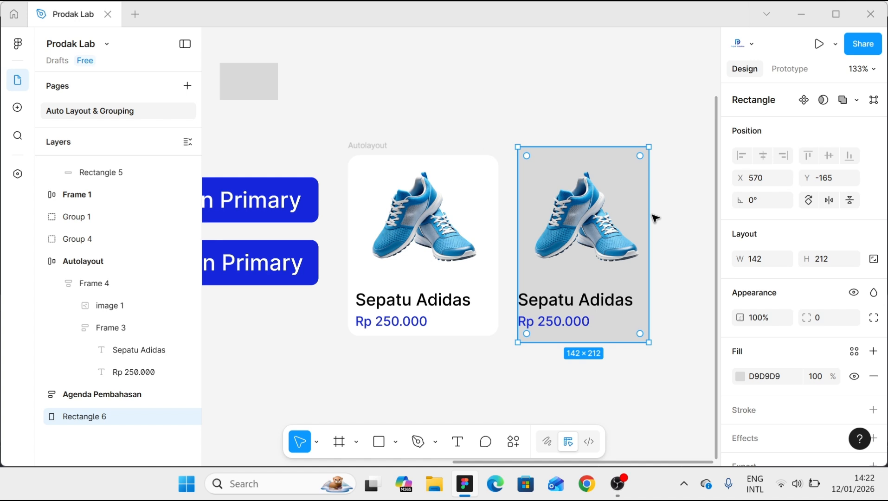
- Fill the rectangle with the white sampled from the Autolayout card, and group it with the shoe content
key("i")
left_click(487, 200)
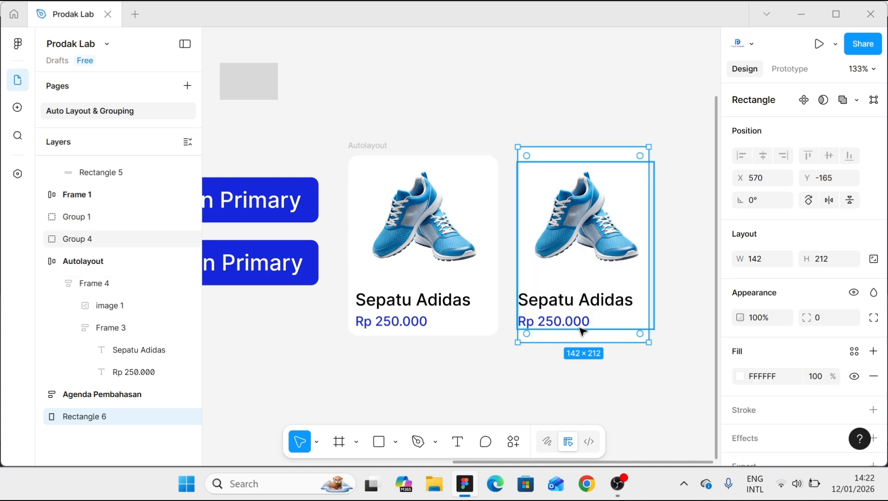
scroll(607, 332, "up", 1)
left_click_drag(667, 378, 507, 123)
key("ctrl+g")
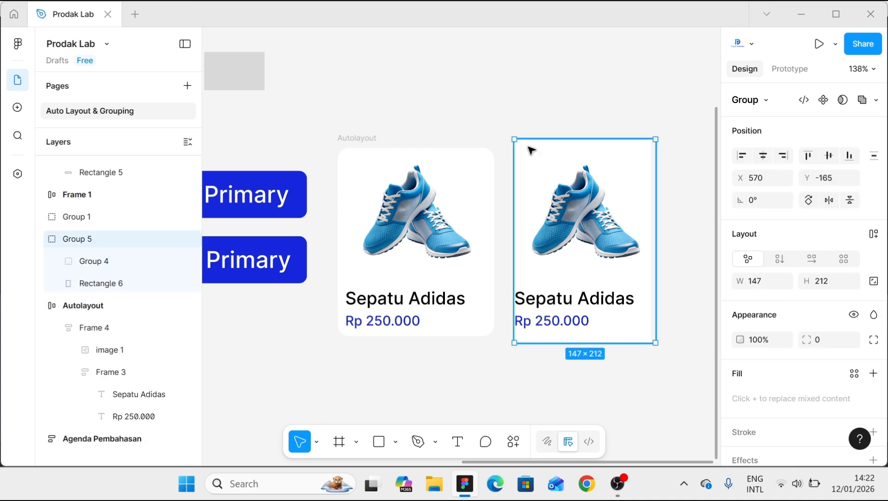
- Widen the grouped card's white background rectangle on both sides to about 162
double_click(538, 227)
scroll(538, 227, "up", 2)
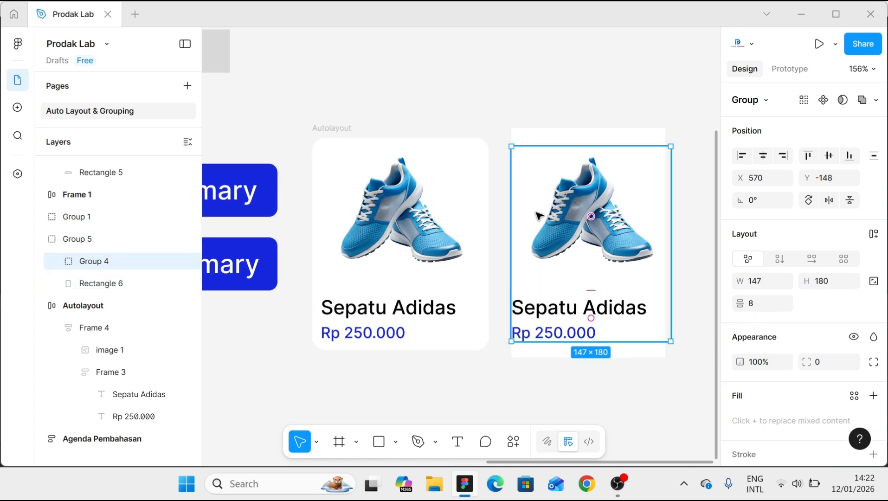
left_click(554, 141)
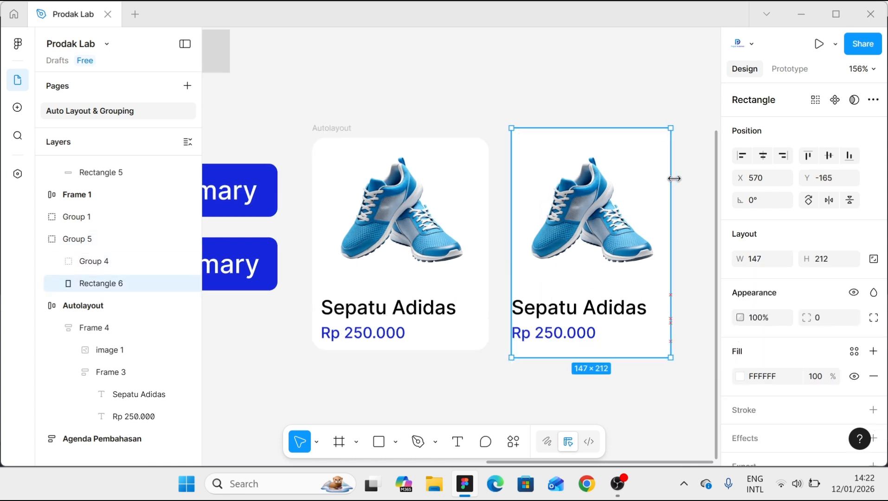
left_click_drag(674, 178, 679, 180)
left_click_drag(510, 200, 500, 201)
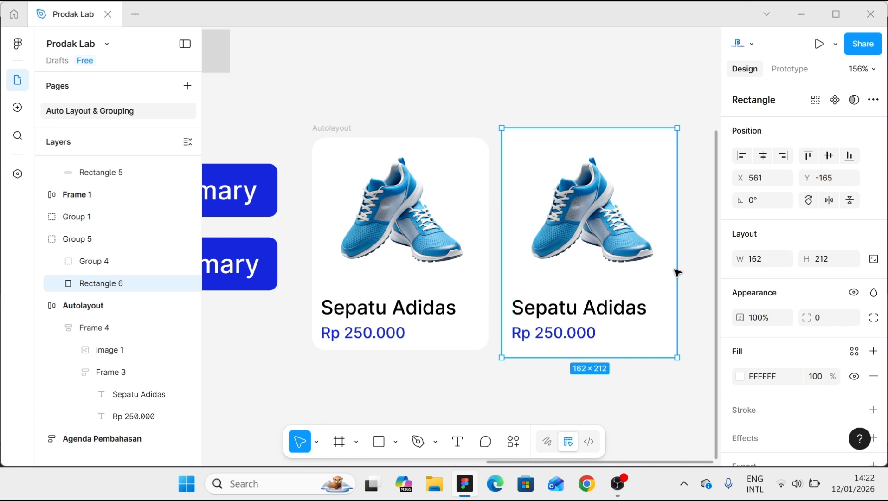
- Set the background rectangle's corner radius to 16
left_click(819, 321)
type("16")
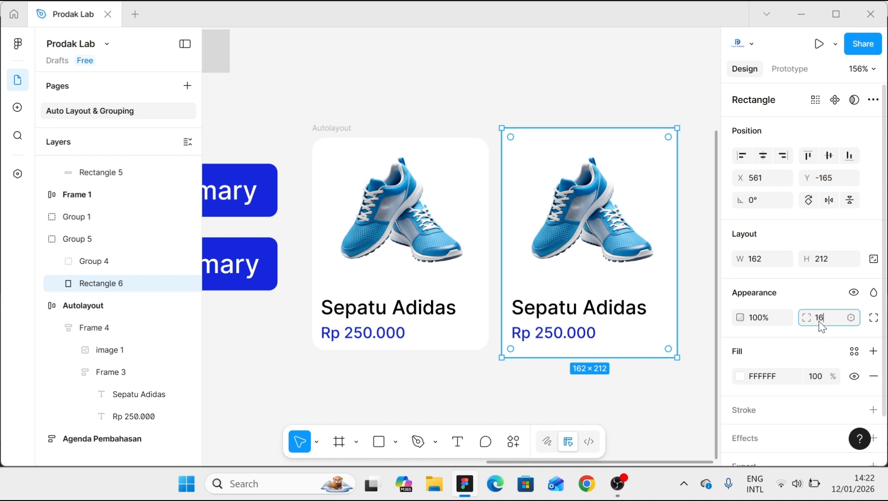
left_click(638, 406)
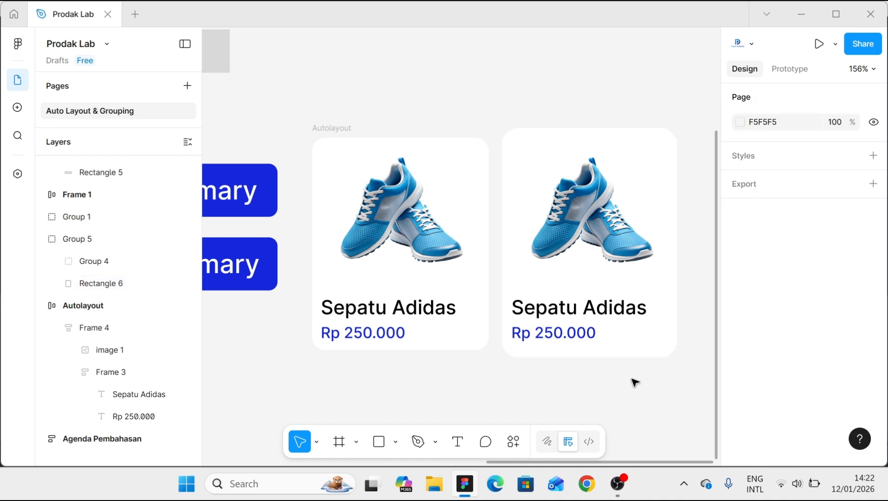
scroll(622, 293, "down", 1)
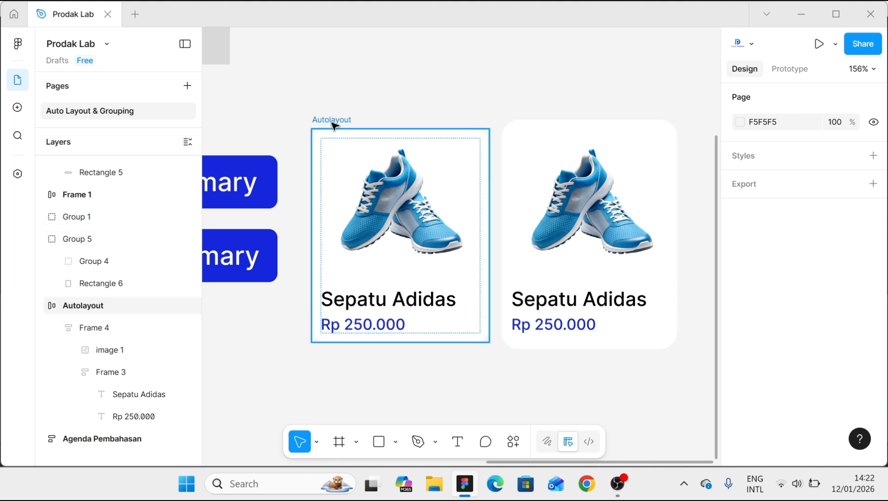
- Extend the product name in the Autolayout card to "Sepatu Adidas versi 2"
left_click(447, 302)
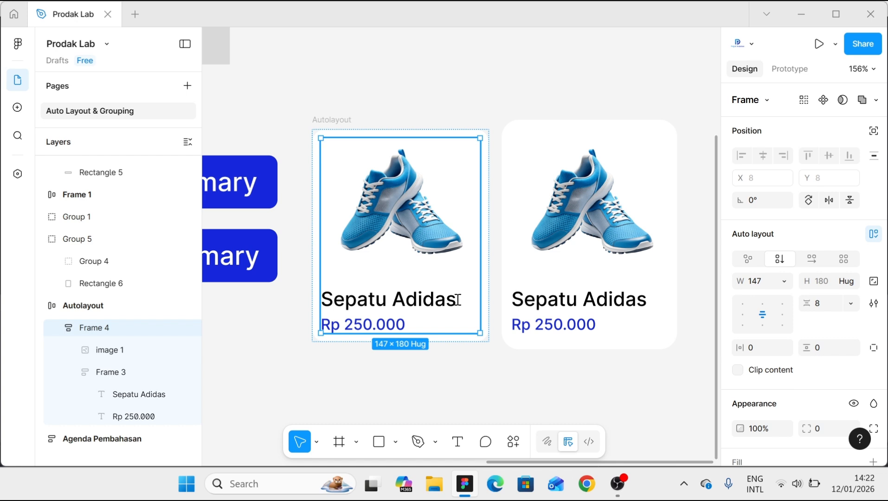
double_click(457, 300)
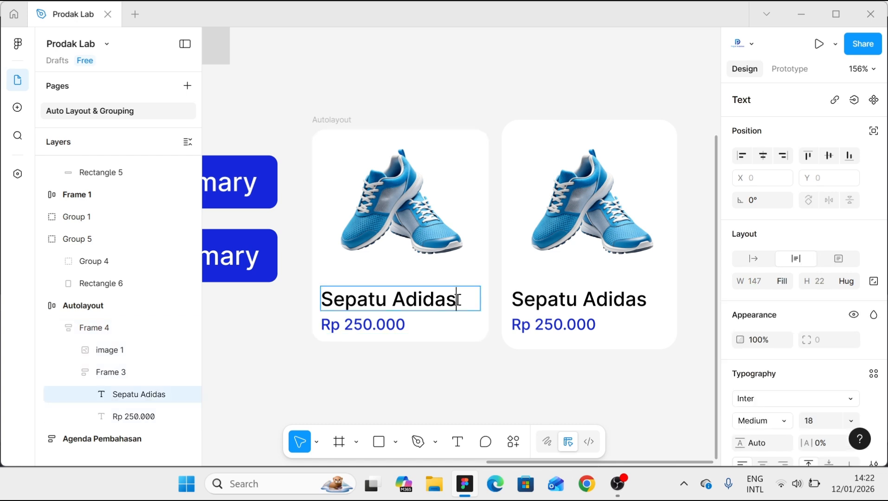
type("ve")
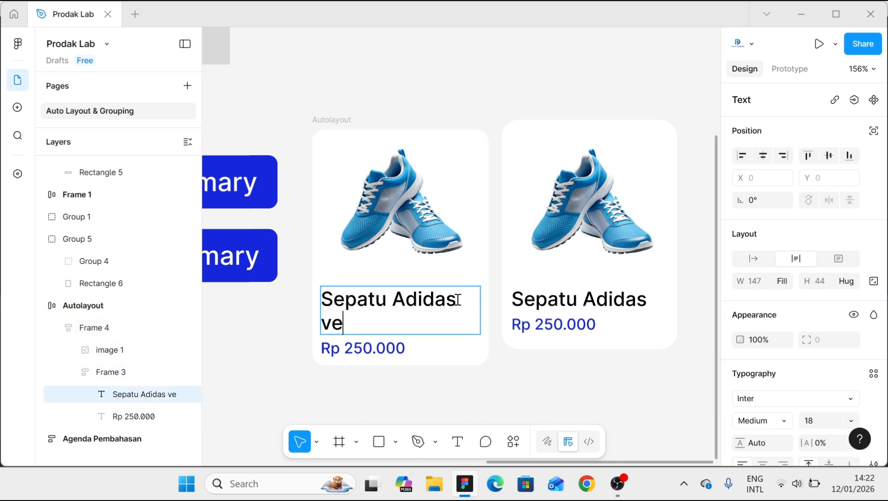
type("rsi 2")
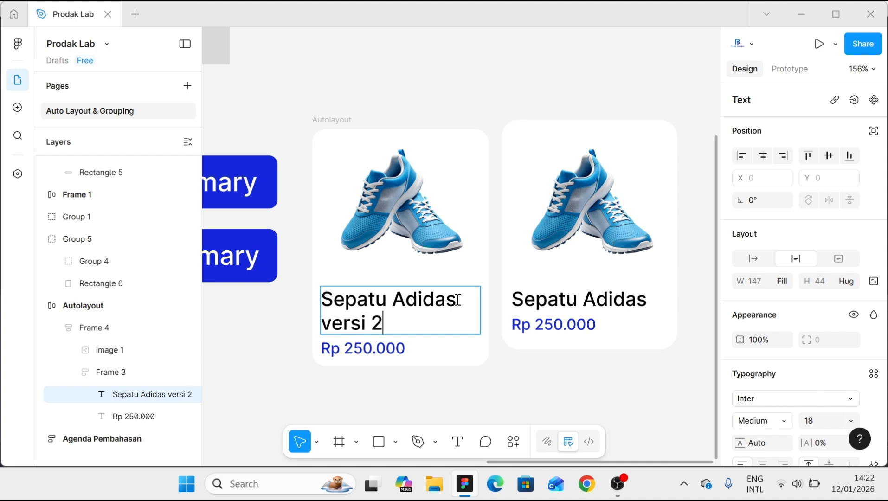
left_click(532, 365)
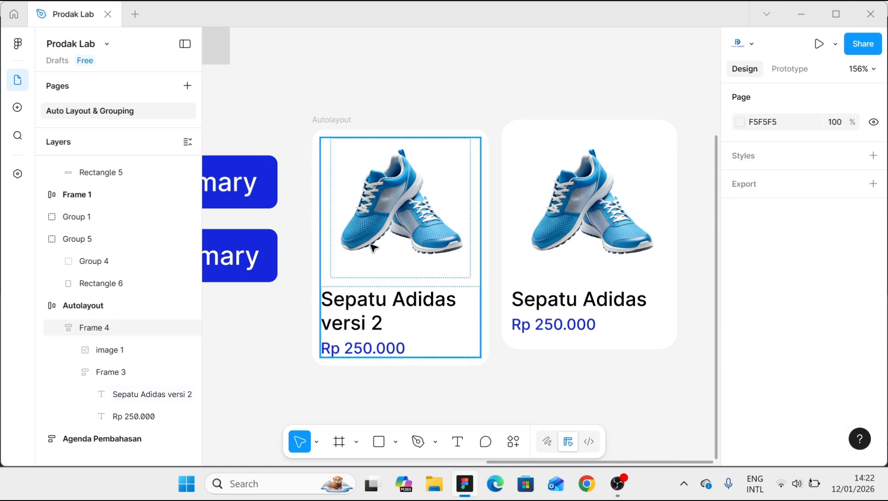
left_click(364, 357)
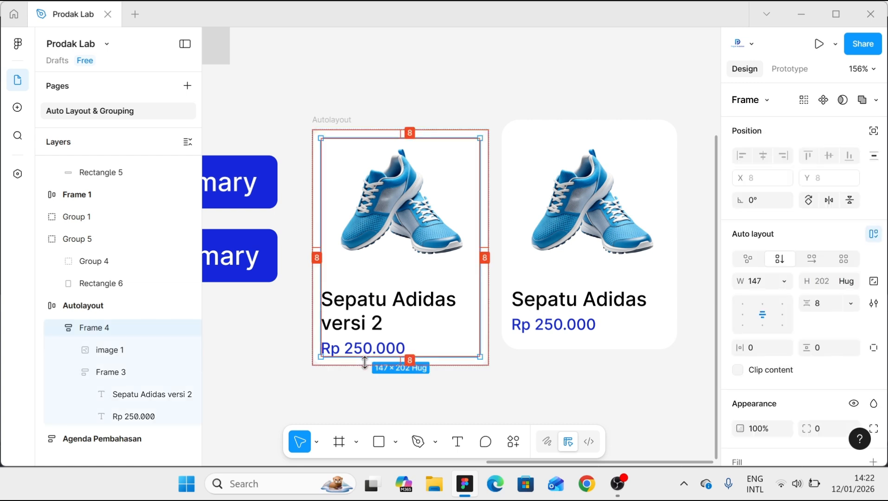
- Extend the product name in the grouped card to "Sepatu Adidas versi 2" as well
left_click(563, 306)
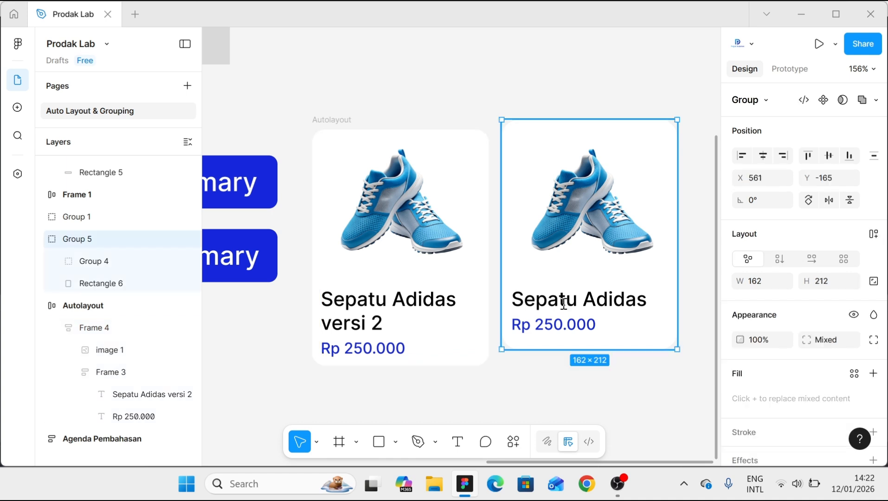
double_click(647, 301)
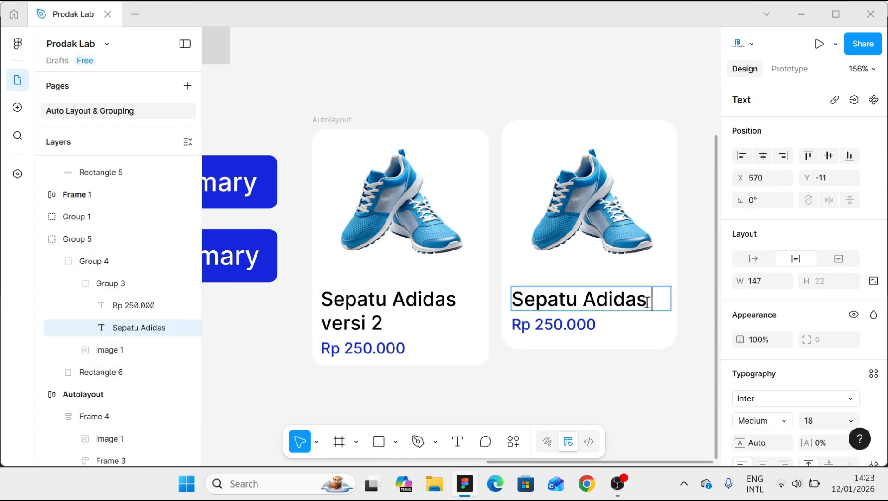
type("versi 2")
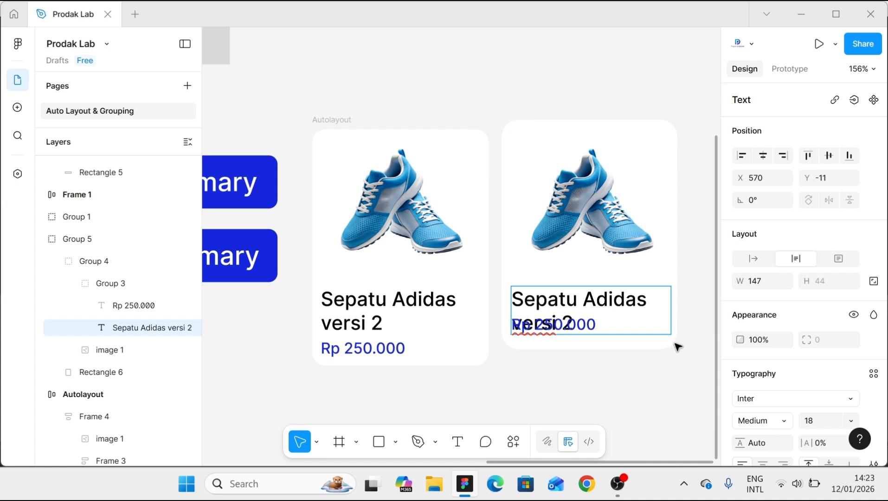
key("Escape")
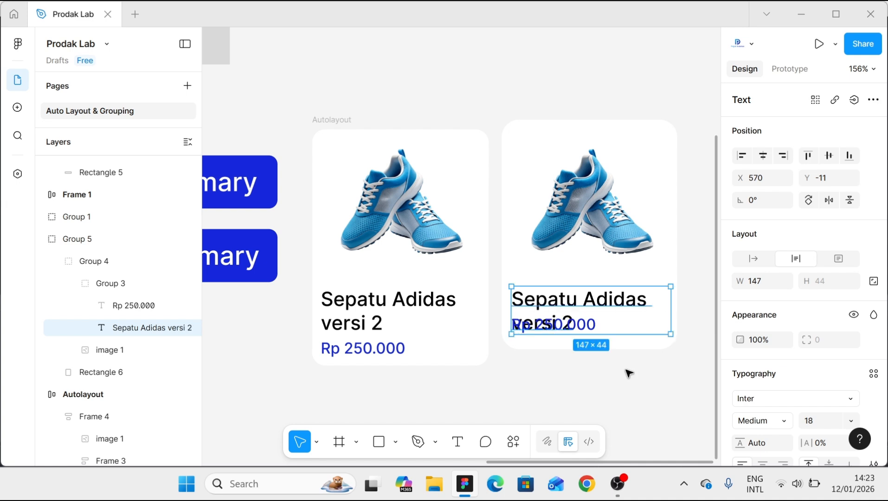
left_click(628, 372)
- Compare how the name and price are laid out in the grouped and Autolayout cards, and review the button examples
scroll(603, 357, "up", 2)
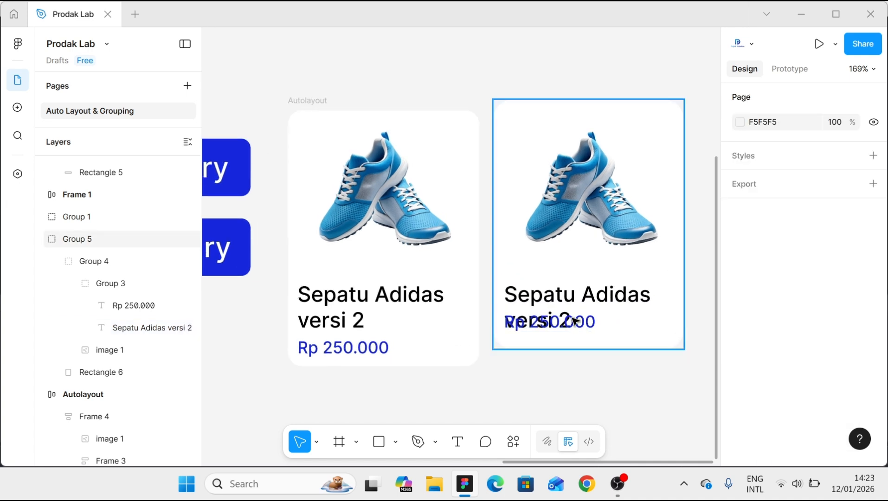
scroll(569, 350, "down", 2)
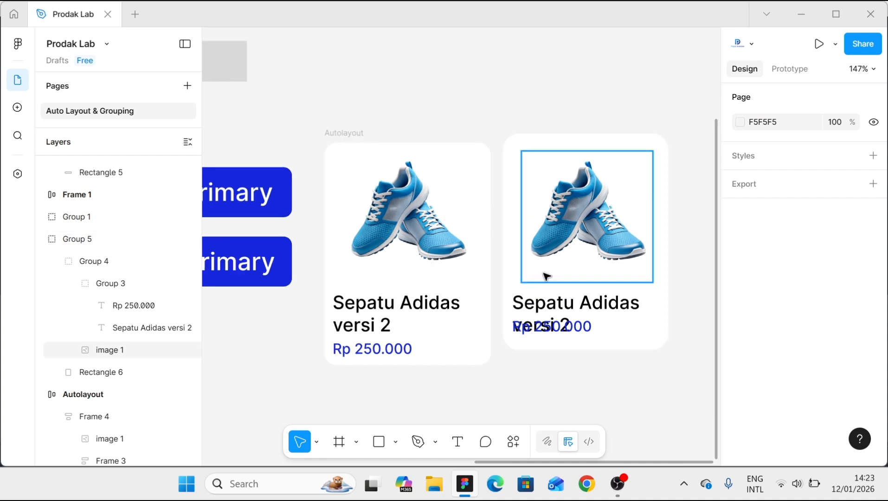
scroll(546, 277, "down", 2)
scroll(546, 276, "down", 5)
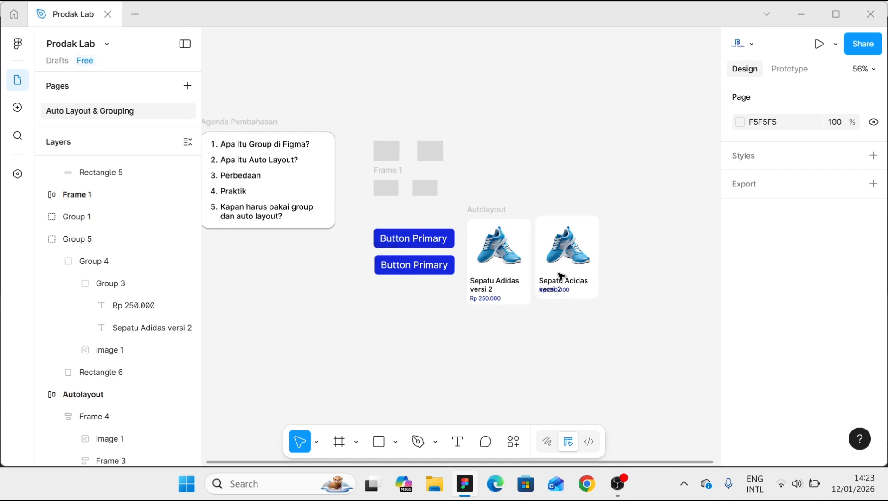
scroll(562, 276, "up", 4)
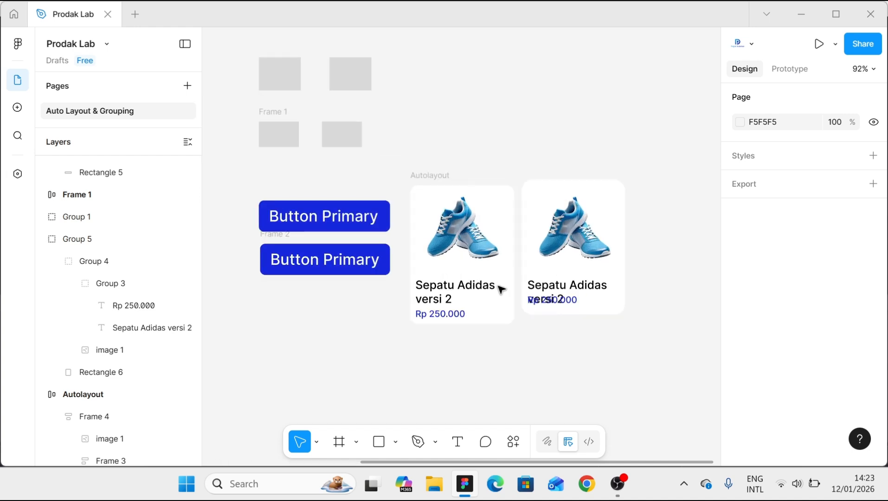
scroll(288, 268, "up", 1)
left_click(267, 232)
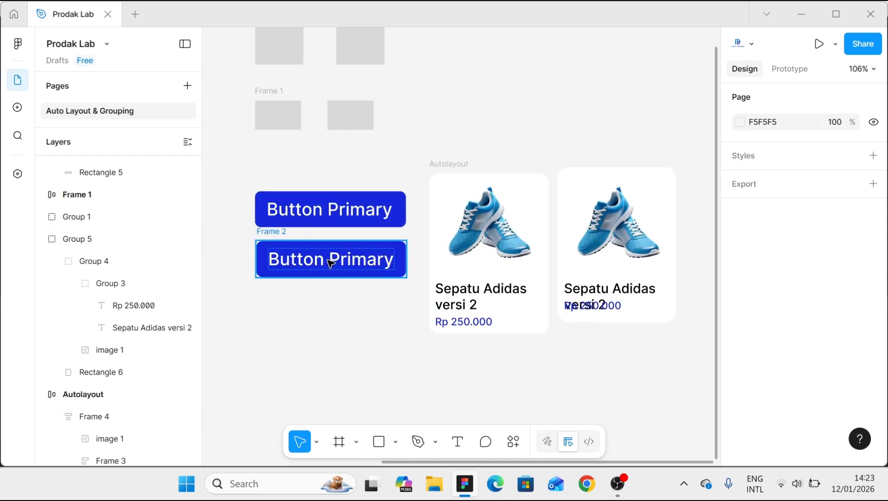
scroll(412, 282, "up", 1)
left_click(452, 147)
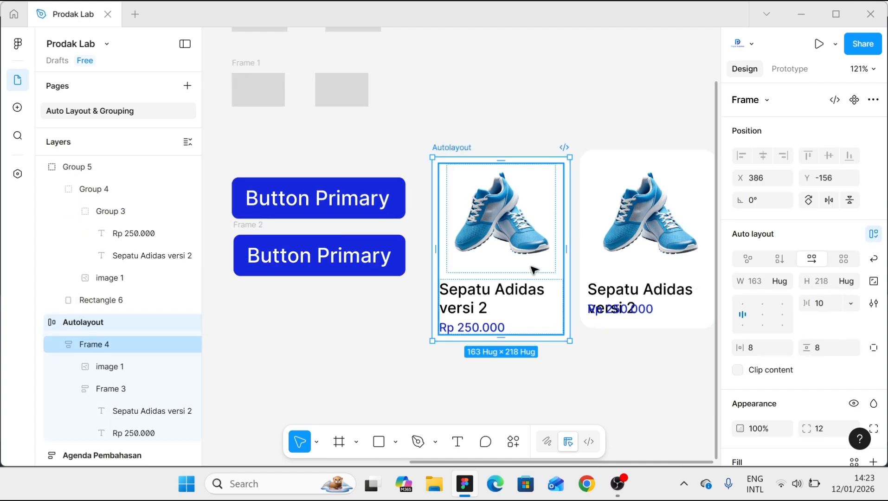
scroll(506, 306, "down", 1)
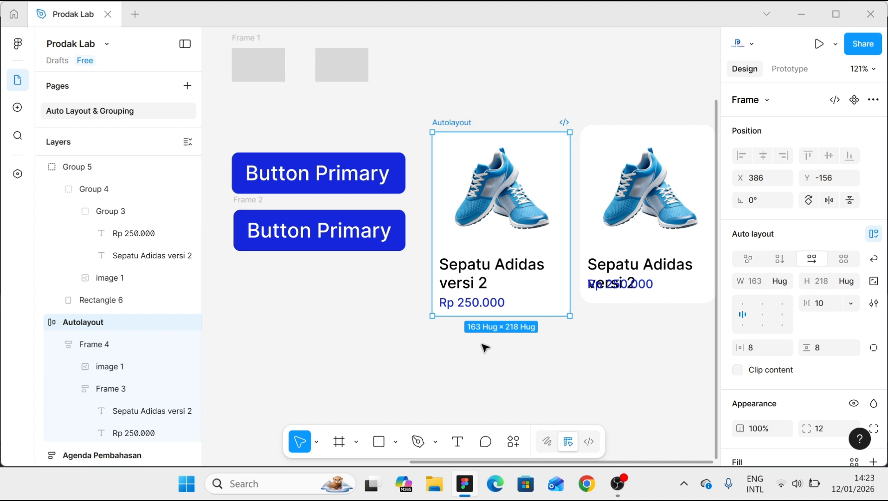
- Draw a small square of about 17 × 17 on the empty canvas below the button examples and cards
left_click(386, 370)
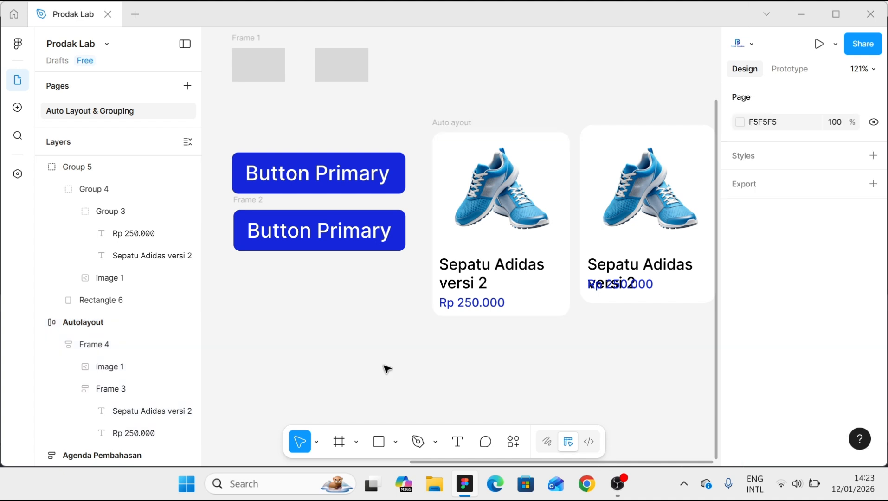
key("r")
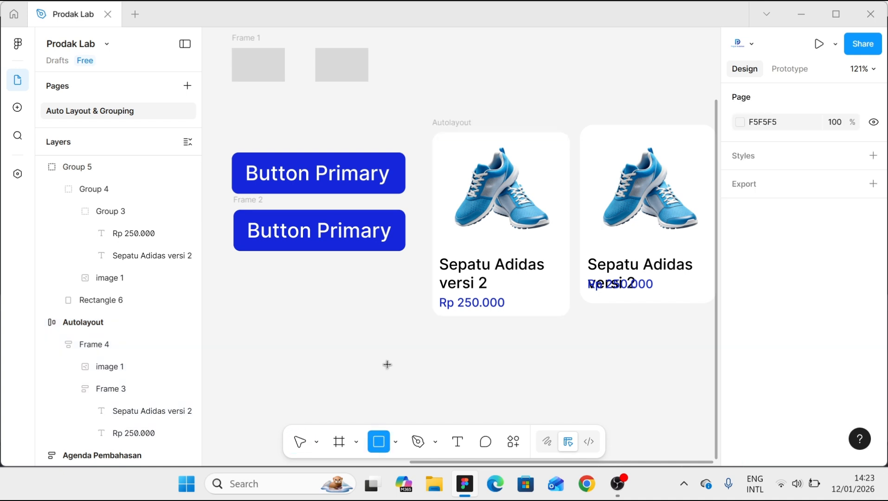
left_click_drag(374, 351, 392, 370)
key("Escape")
- Add the text "Icon text" just to the right of the small square
key("t")
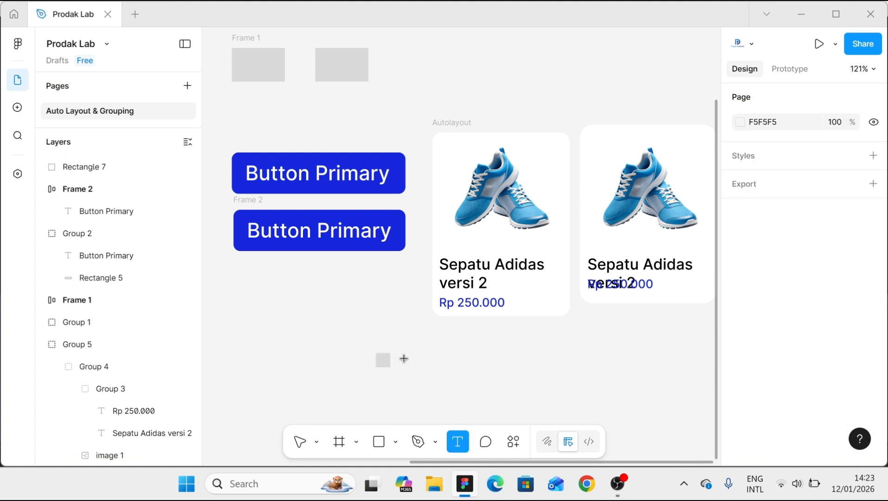
left_click(405, 359)
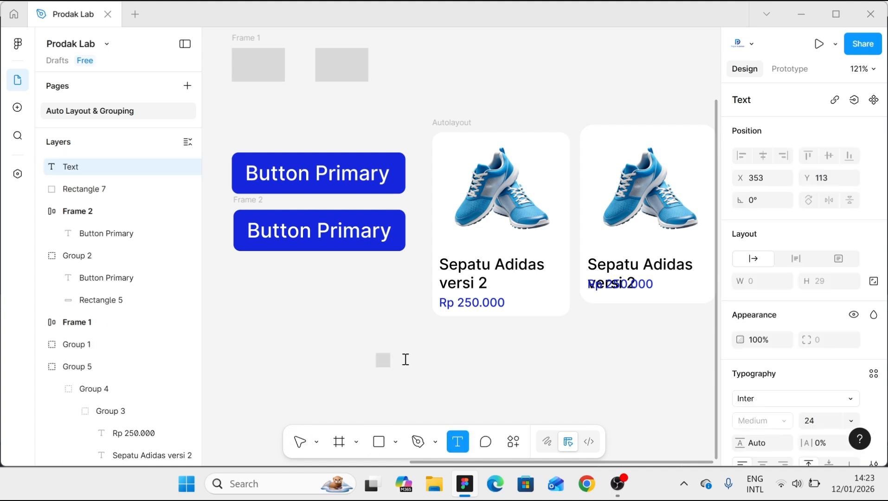
type("Icon tex")
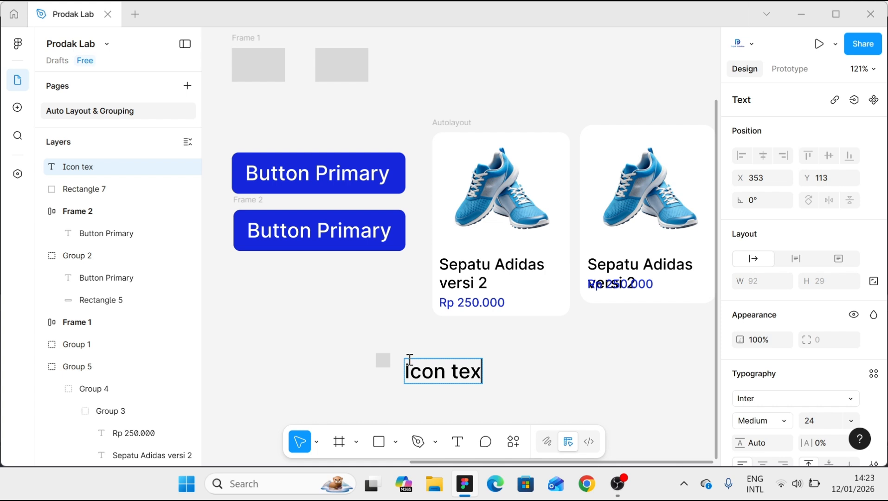
type("t")
key("Escape")
- Line the small square up beside the "Icon text" label, centred vertically, and group the two
left_click_drag(382, 364, 389, 378)
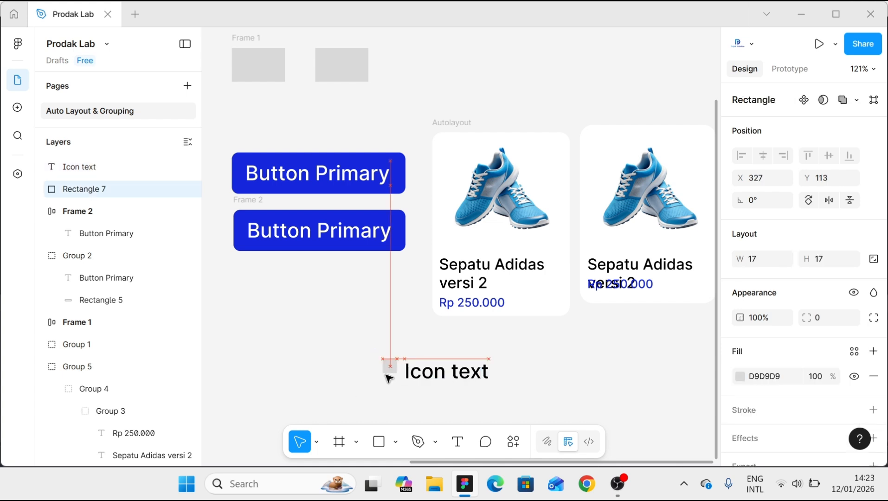
left_click(507, 400)
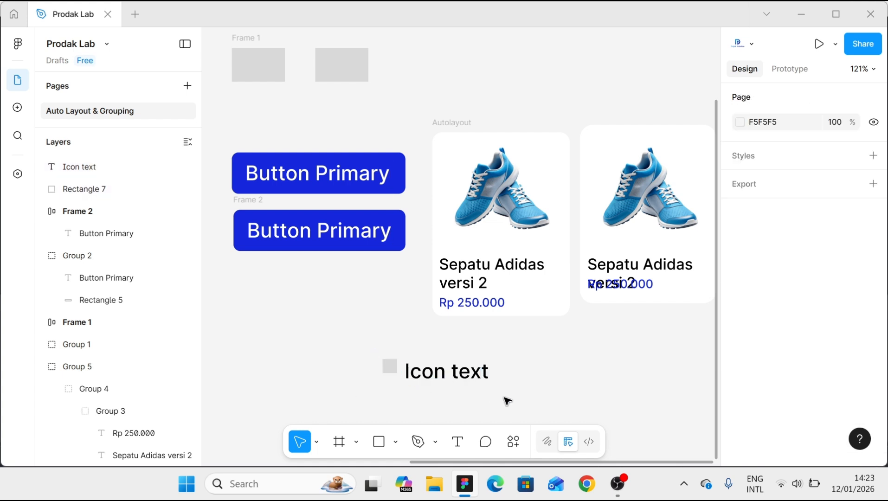
left_click_drag(512, 395, 361, 357)
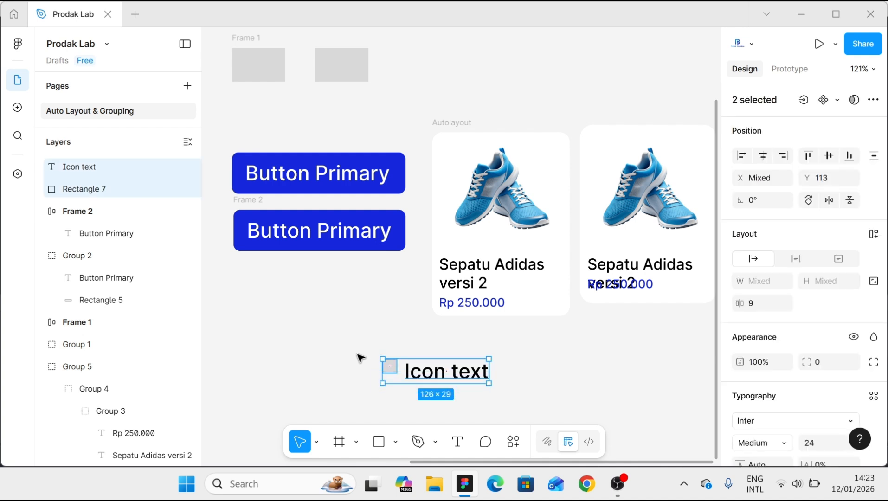
key("ctrl+g")
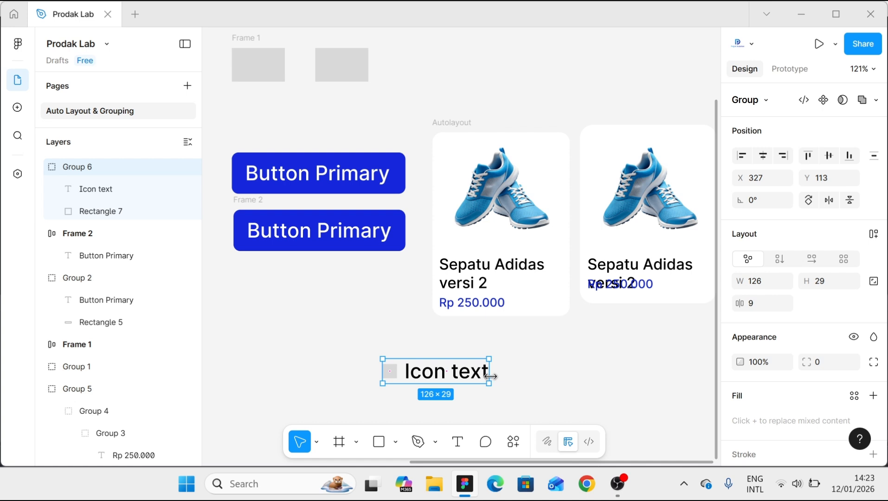
left_click(544, 378)
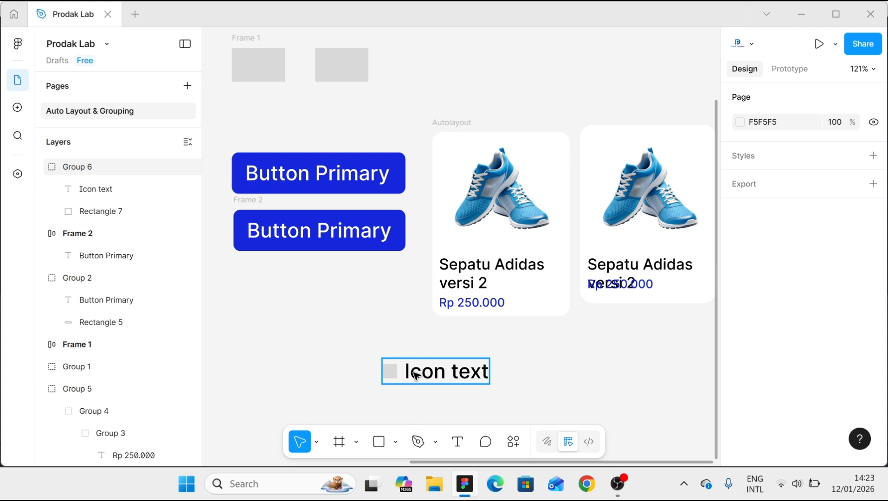
- Inspect the auto layout settings of the lower Button Primary frame
scroll(413, 374, "up", 1)
left_click(245, 212)
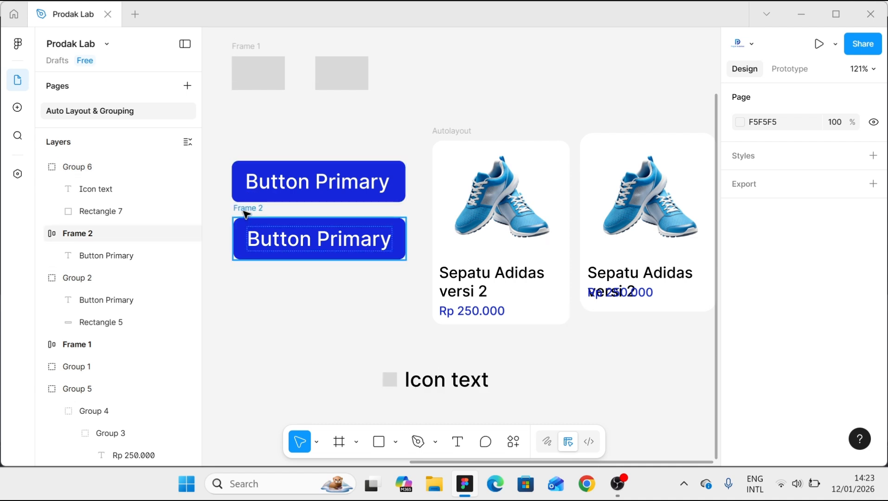
left_click(245, 212)
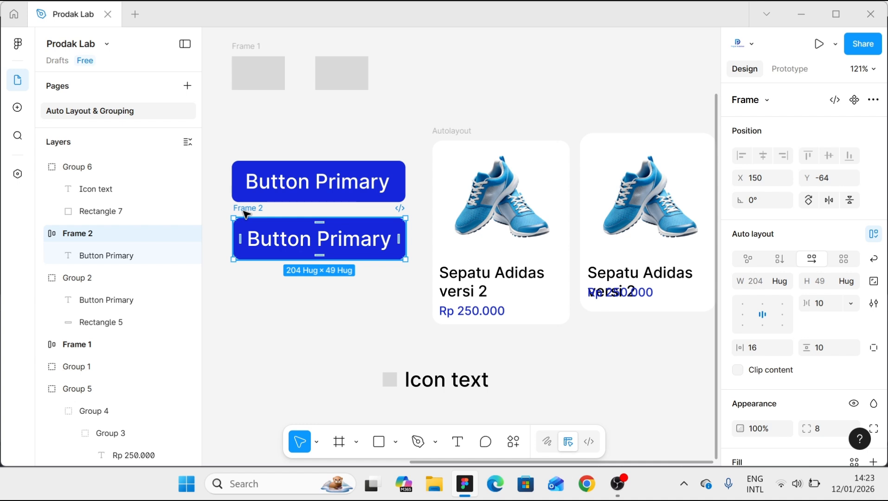
scroll(307, 228, "up", 2)
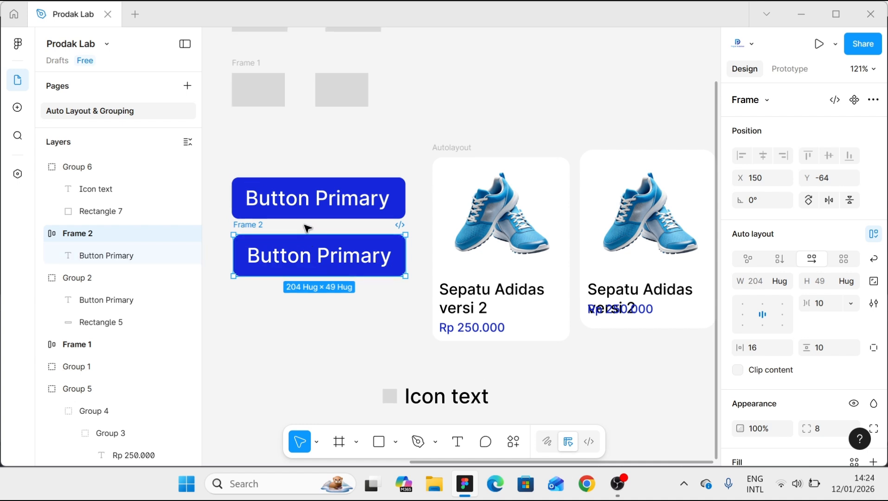